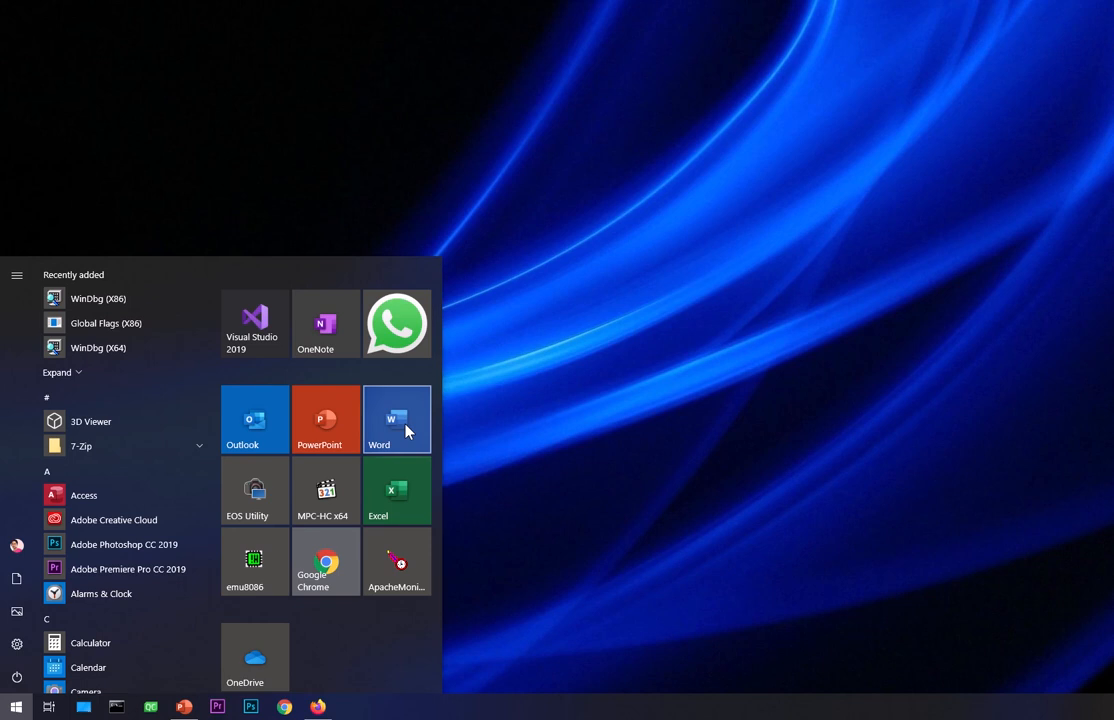
Step: Launch Word, then in its Save options set the AutoRecover interval to 2 minutes
left_click(408, 431)
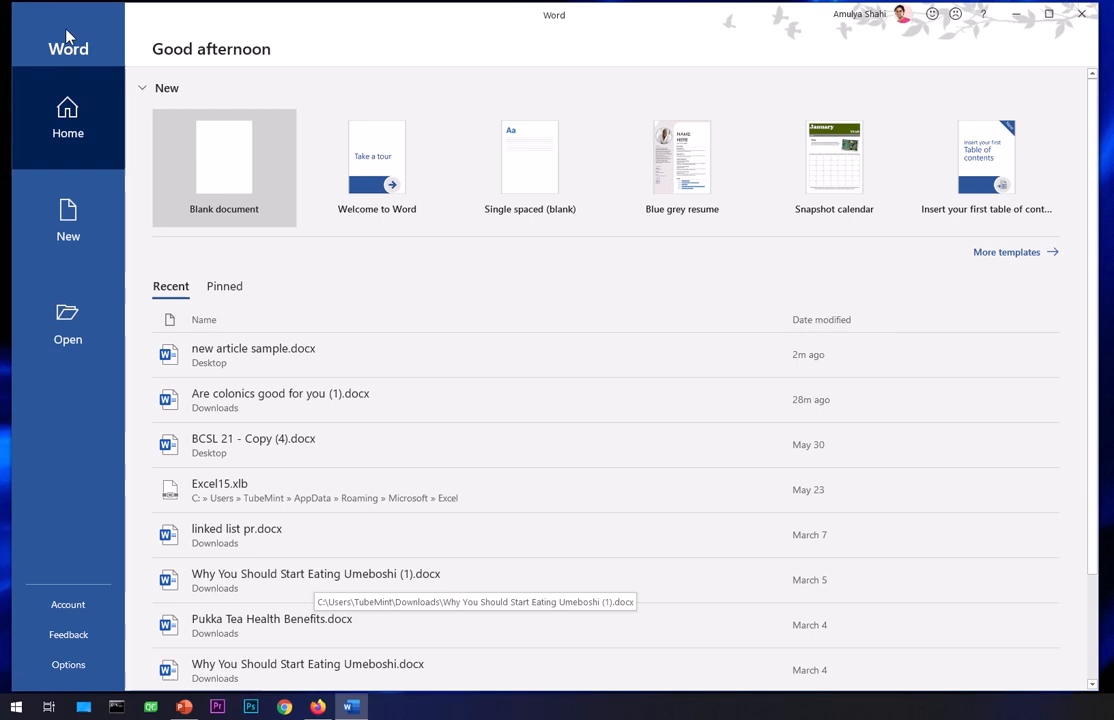
left_click(70, 666)
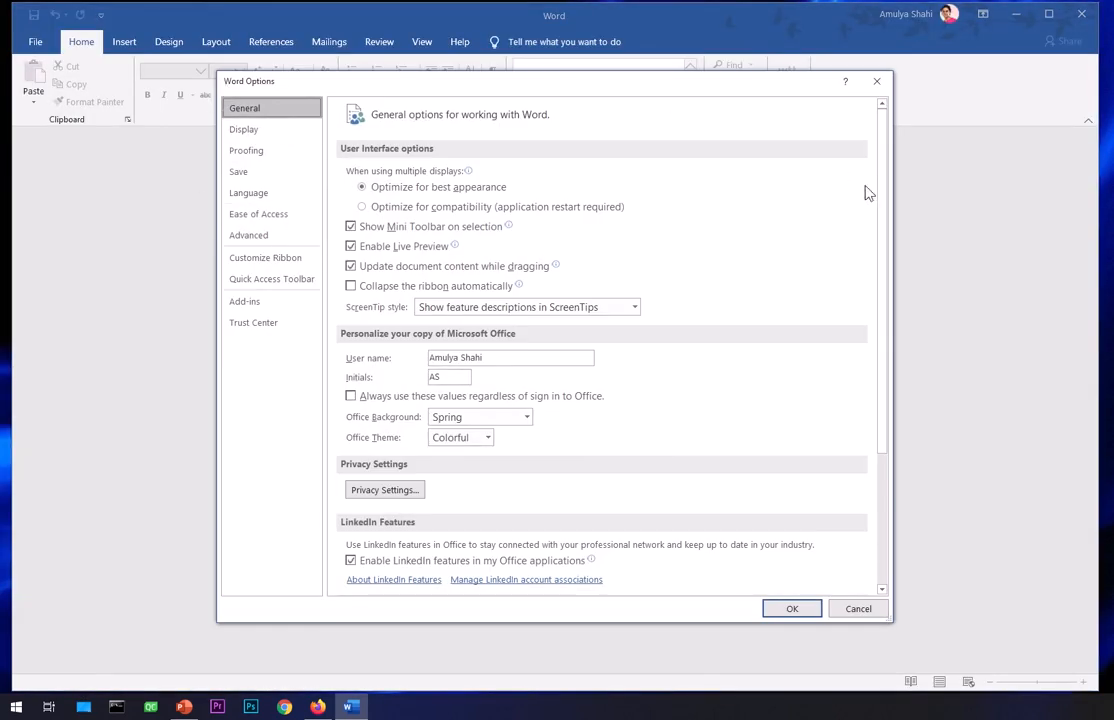
left_click(260, 181)
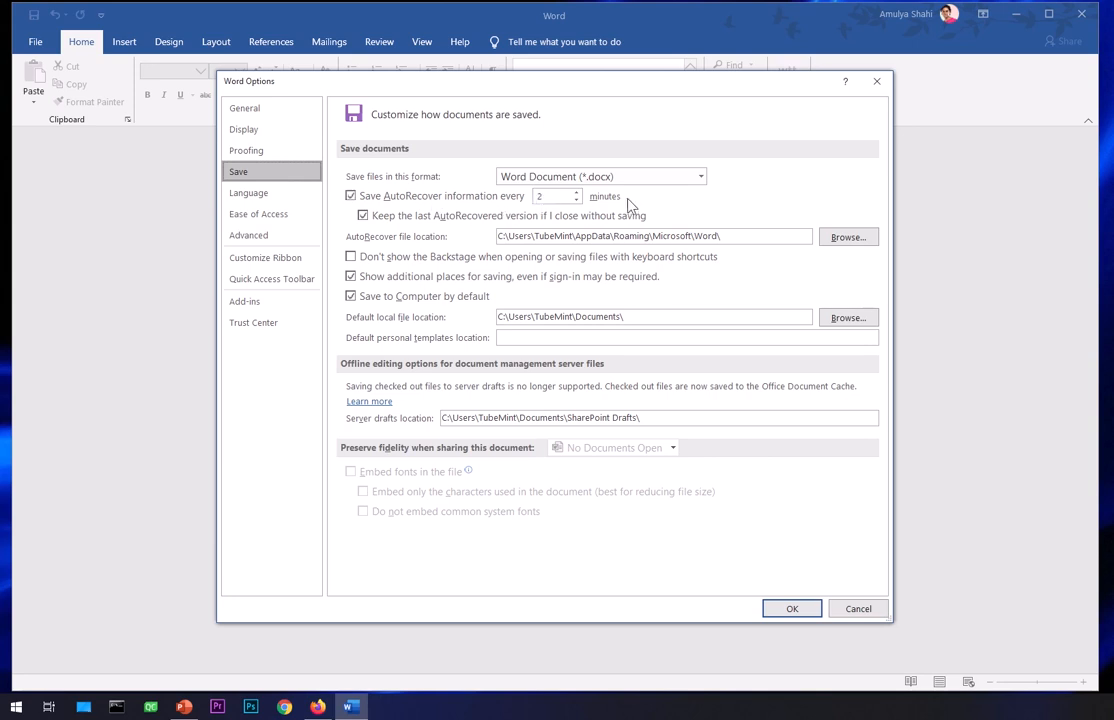
left_click(542, 197)
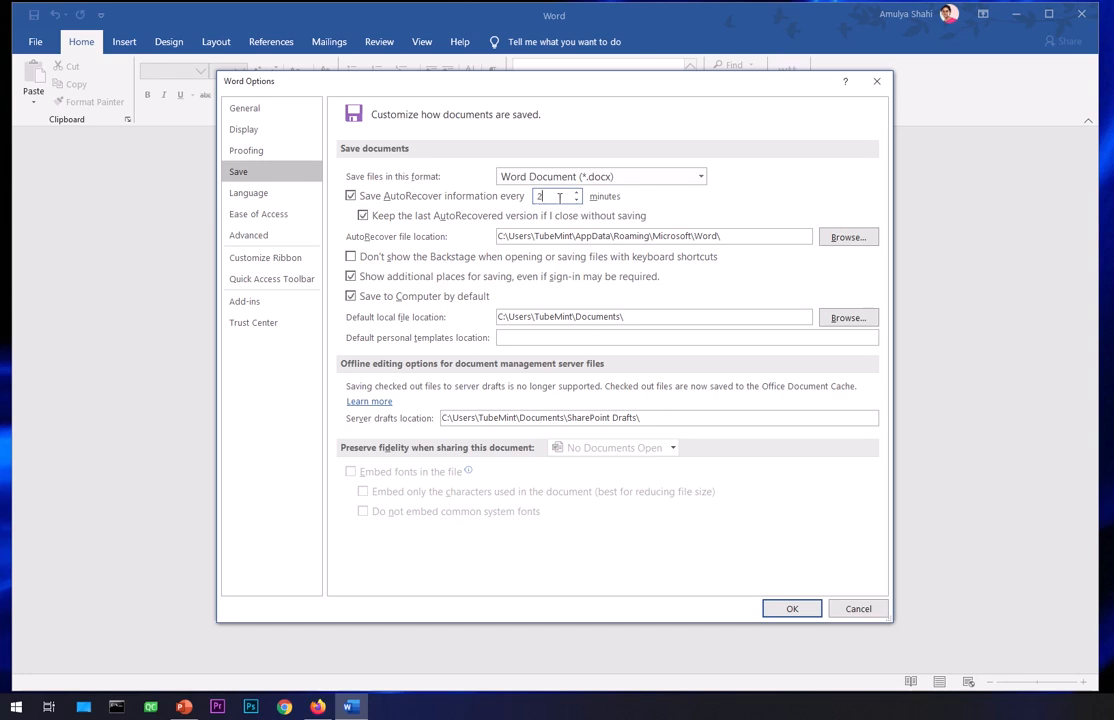
left_click(577, 194)
left_click(577, 200)
Step: Browse the AutoRecover file location, inspect the two "new article sample" folders for recovery files, and cancel the location change
left_click(850, 239)
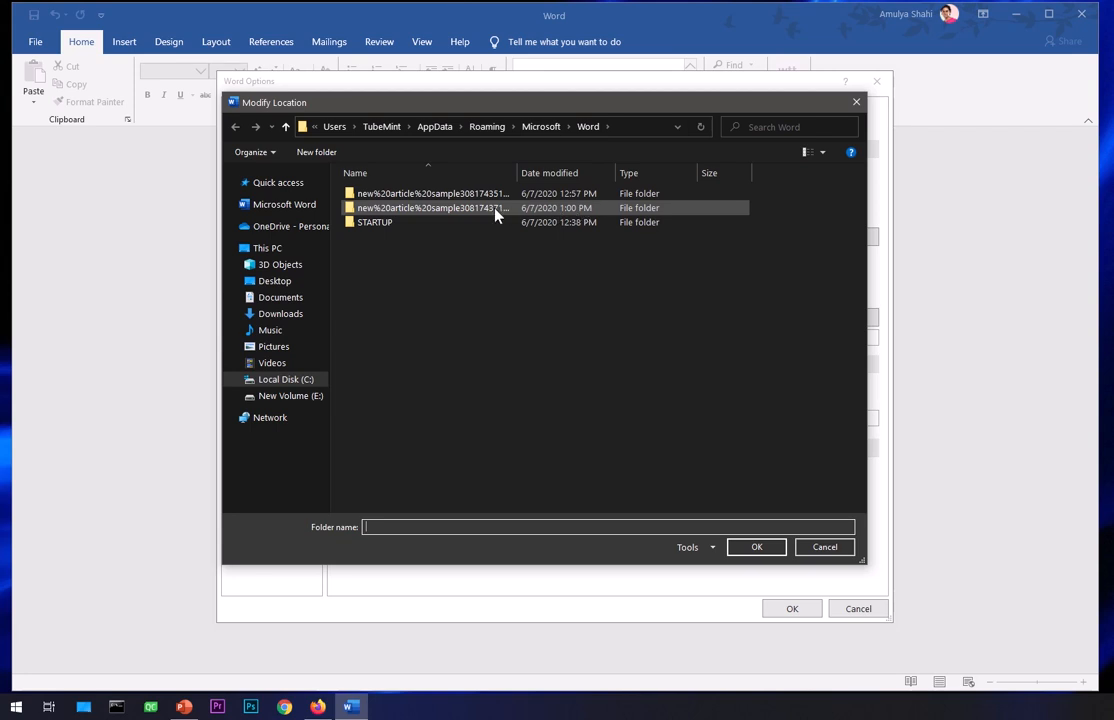
double_click(392, 213)
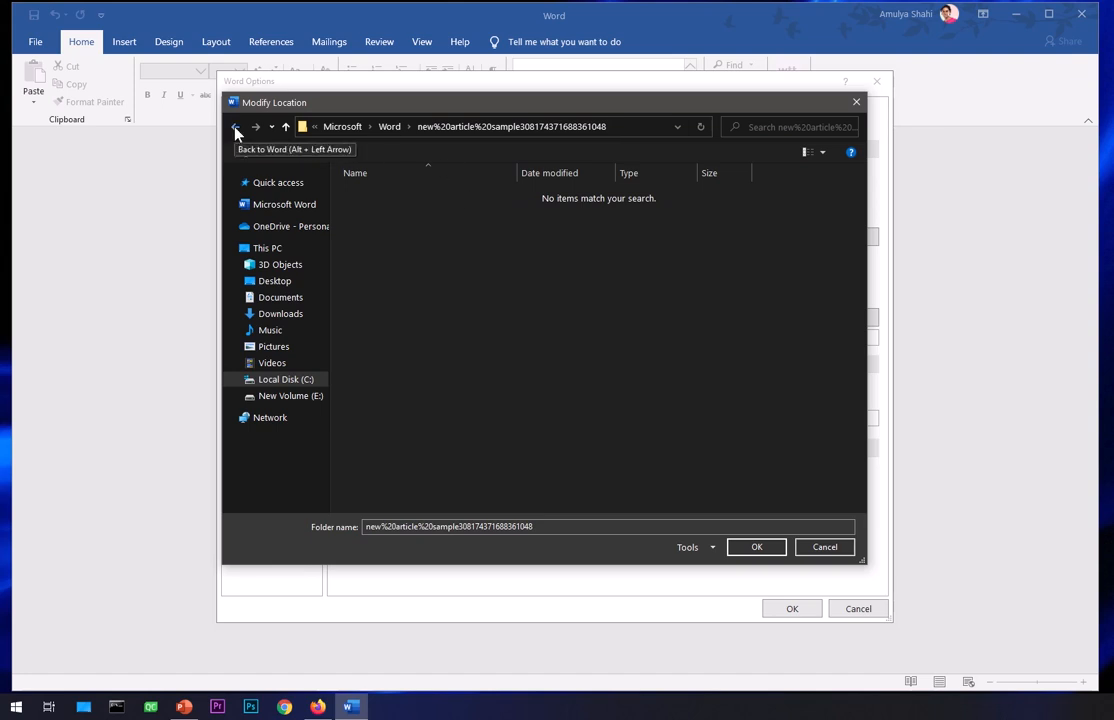
left_click(236, 128)
double_click(410, 205)
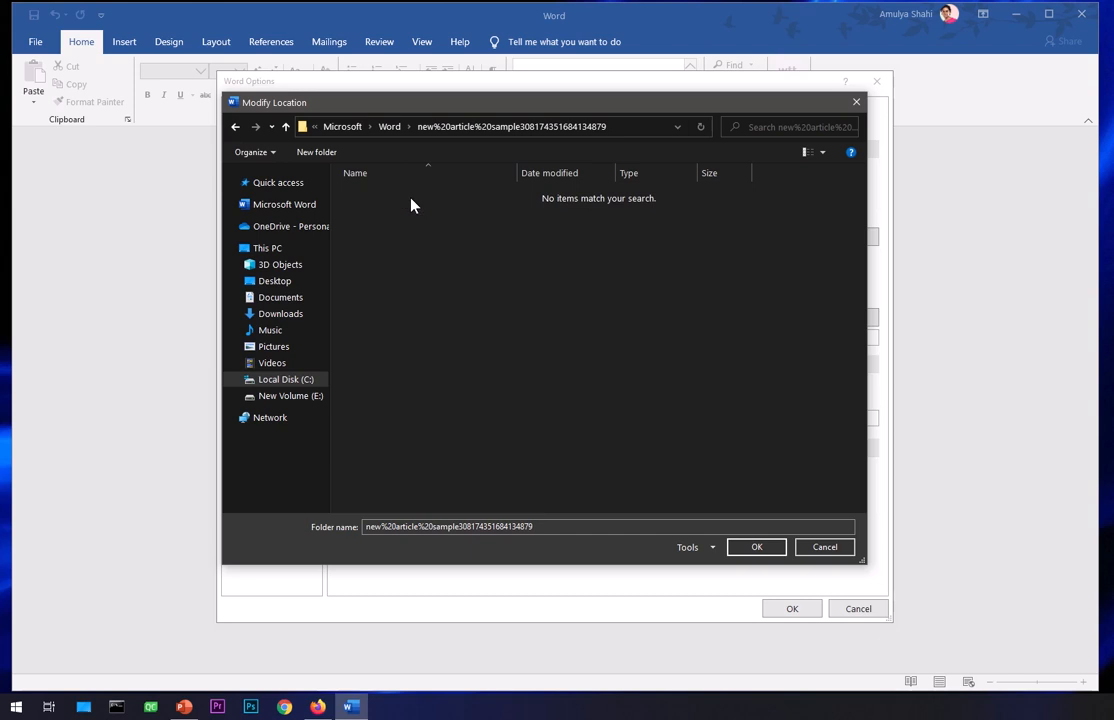
left_click(236, 128)
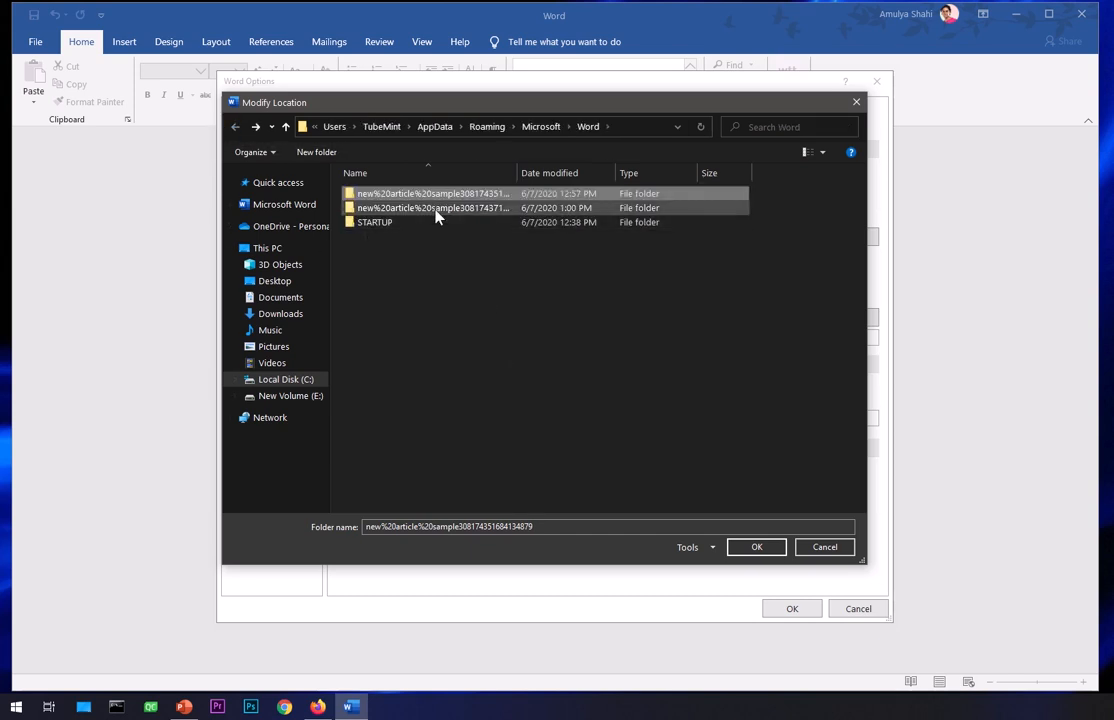
double_click(436, 210)
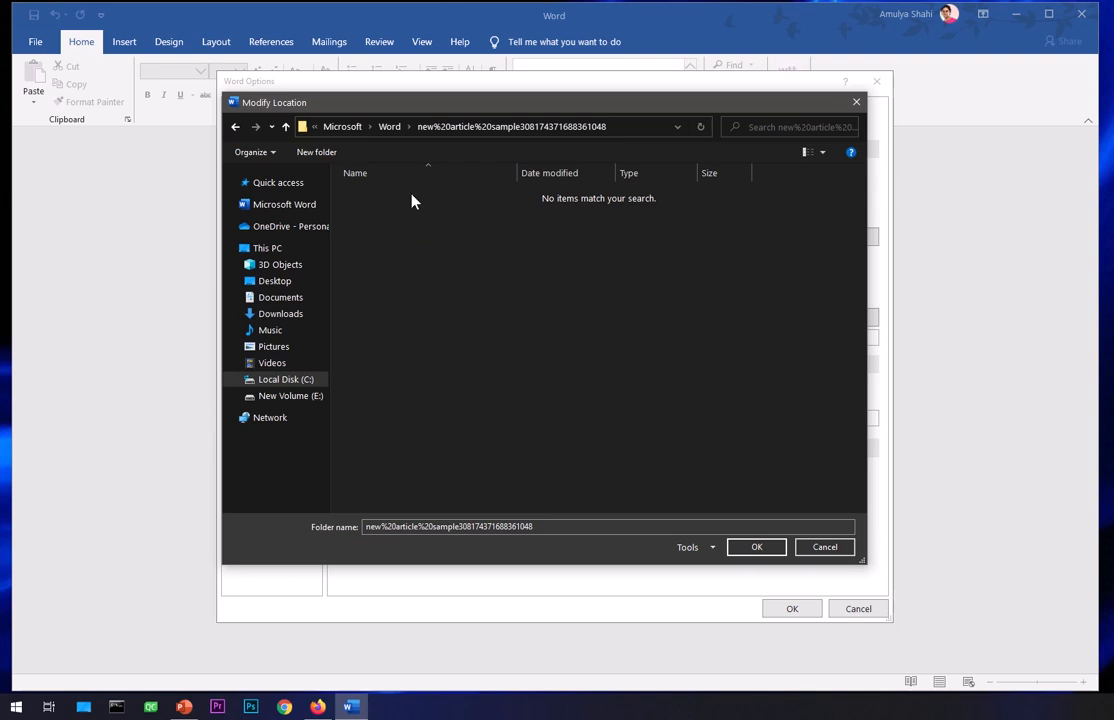
right_click(411, 199)
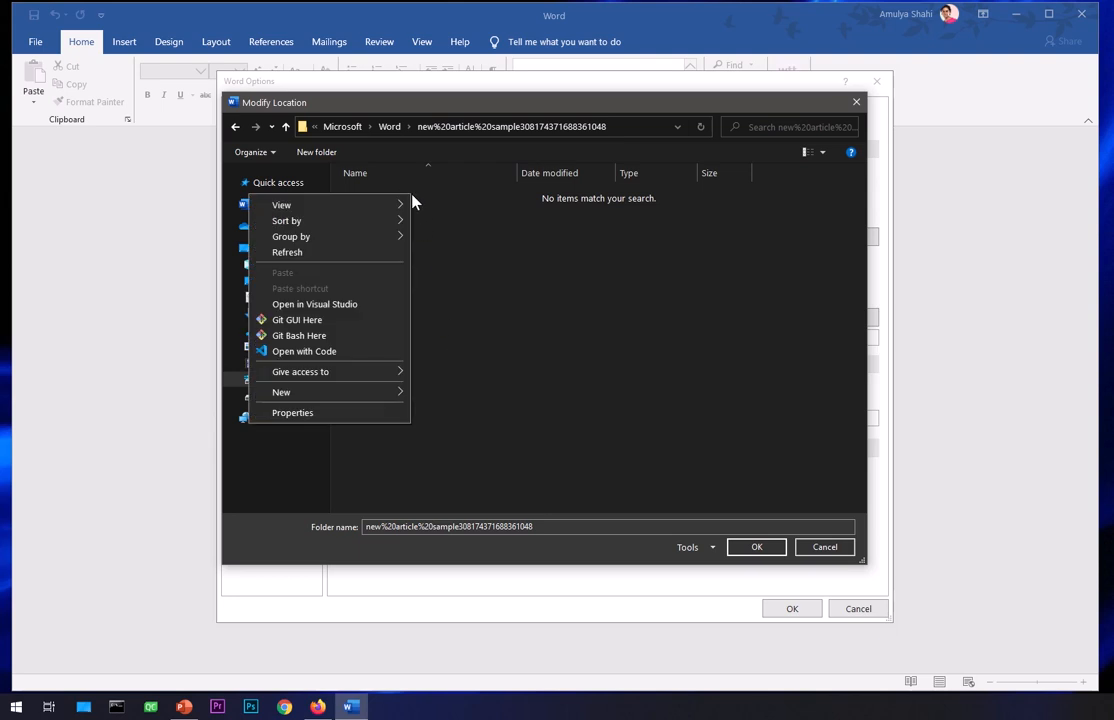
left_click(587, 430)
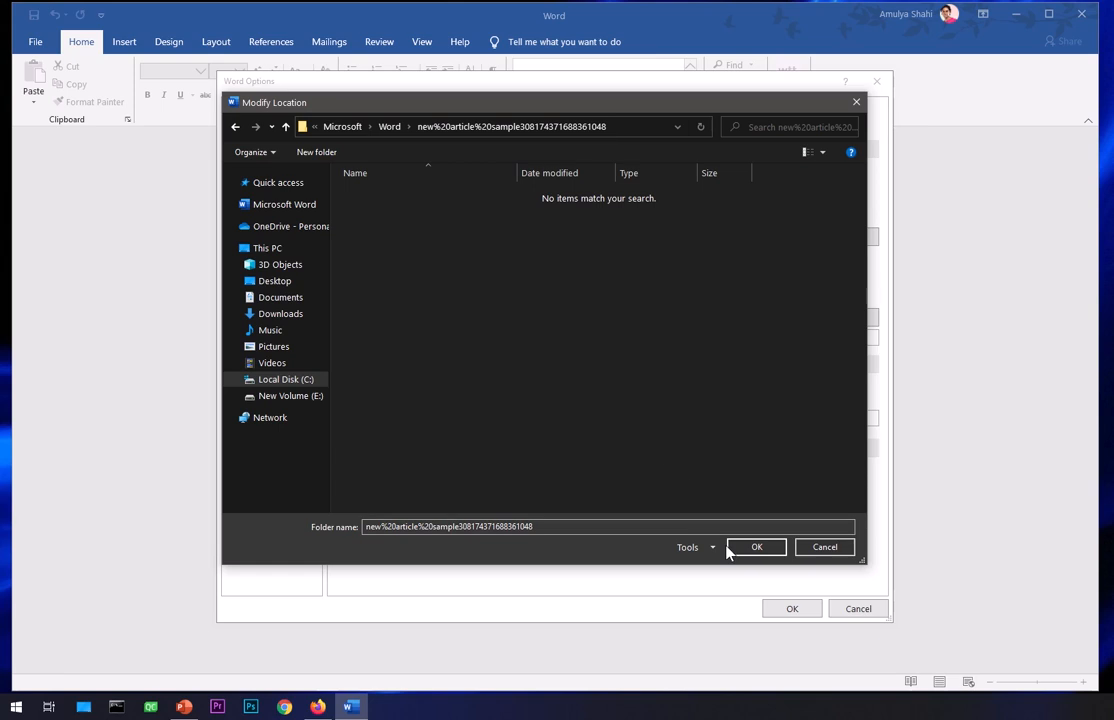
left_click(810, 549)
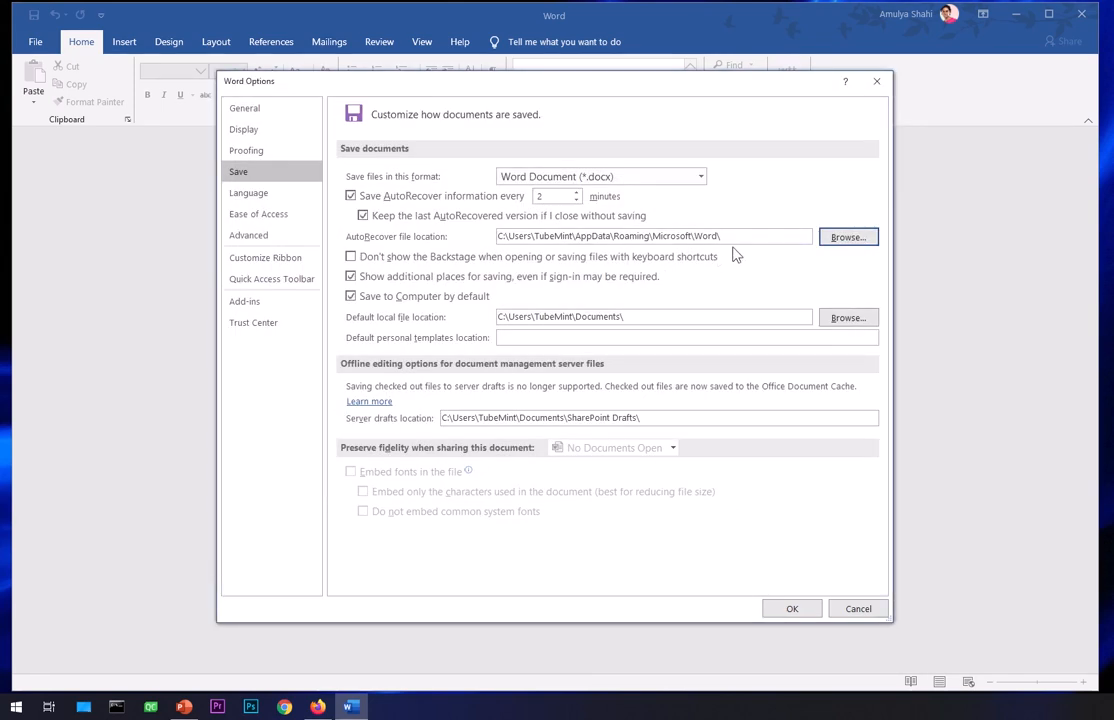
Step: Copy the AutoRecover file location path and go to that folder in File Explorer
left_click_drag(735, 236, 460, 240)
key("ctrl+c")
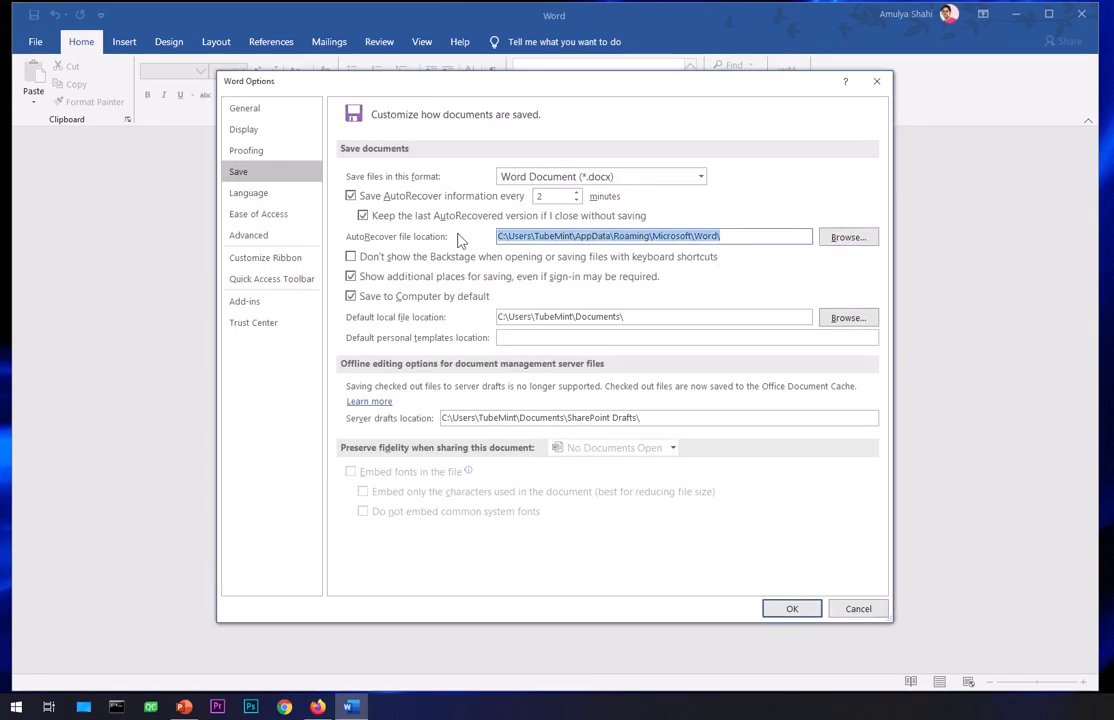
left_click(84, 707)
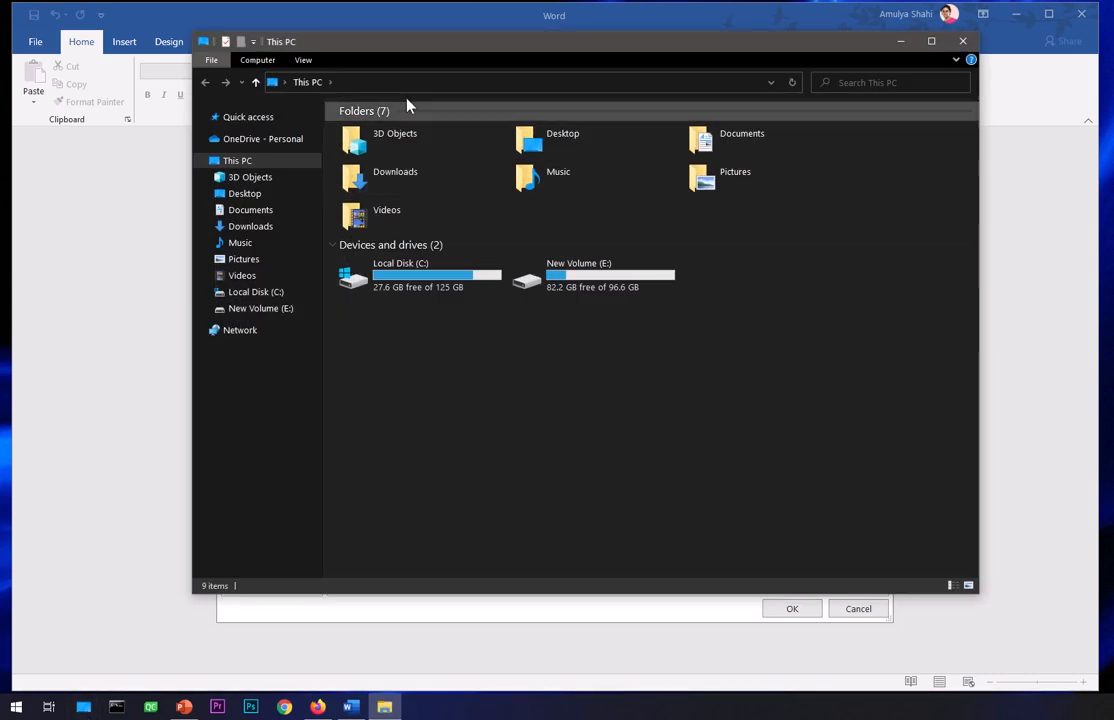
left_click(411, 84)
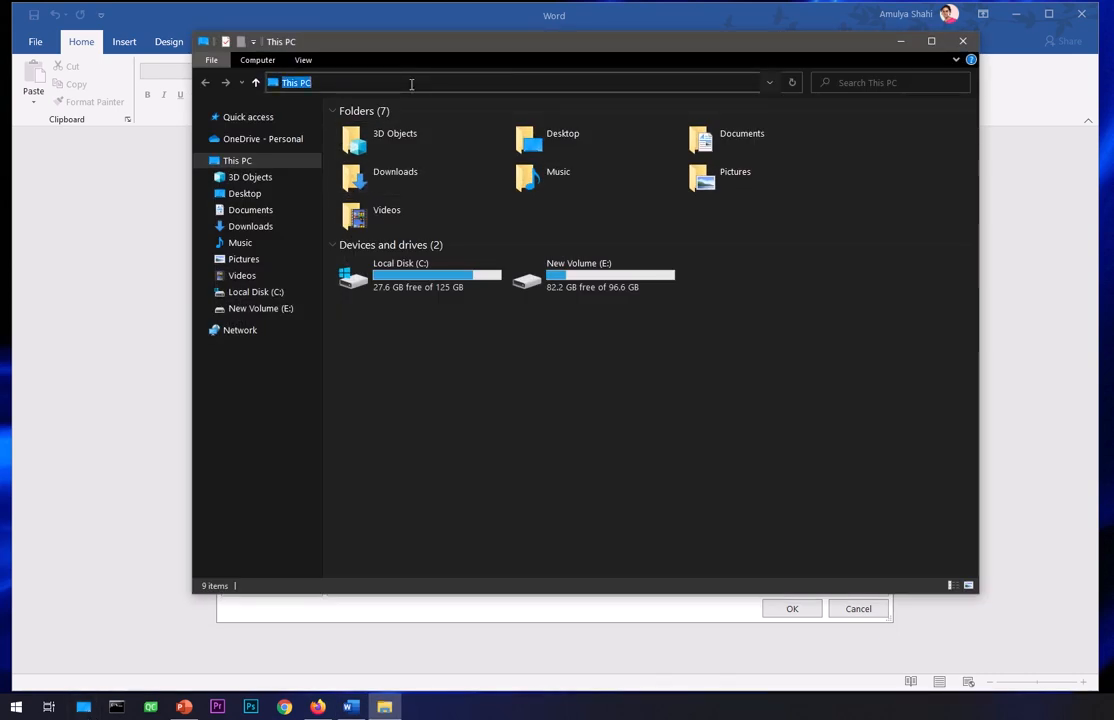
key("ctrl+v")
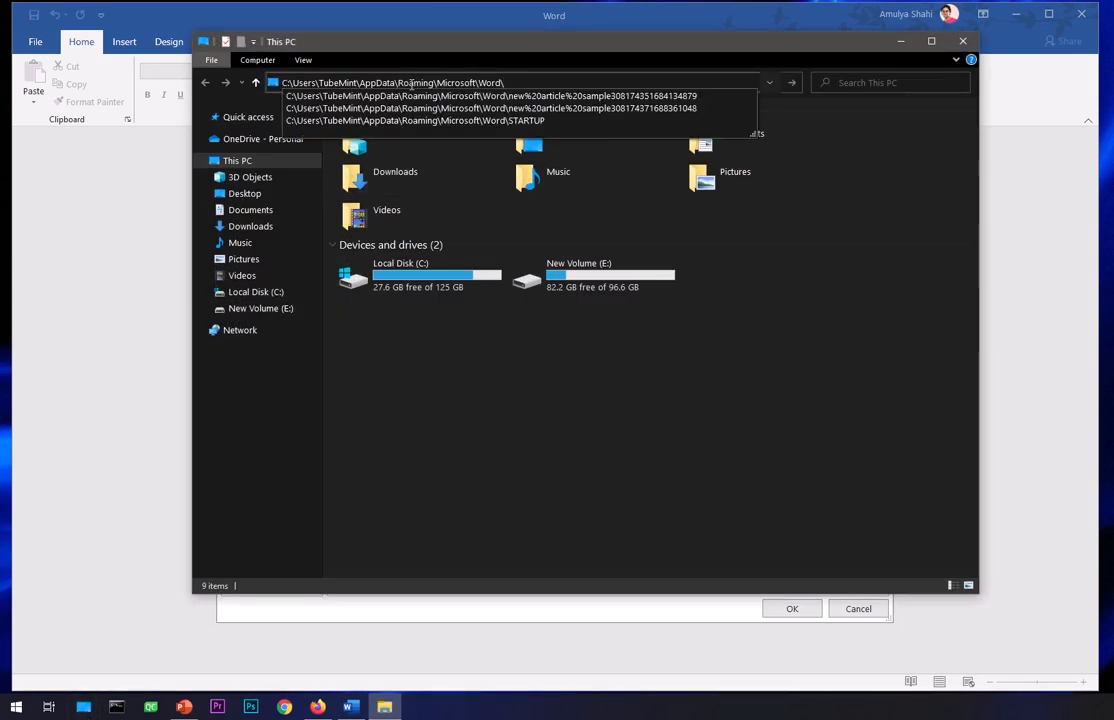
key("Return")
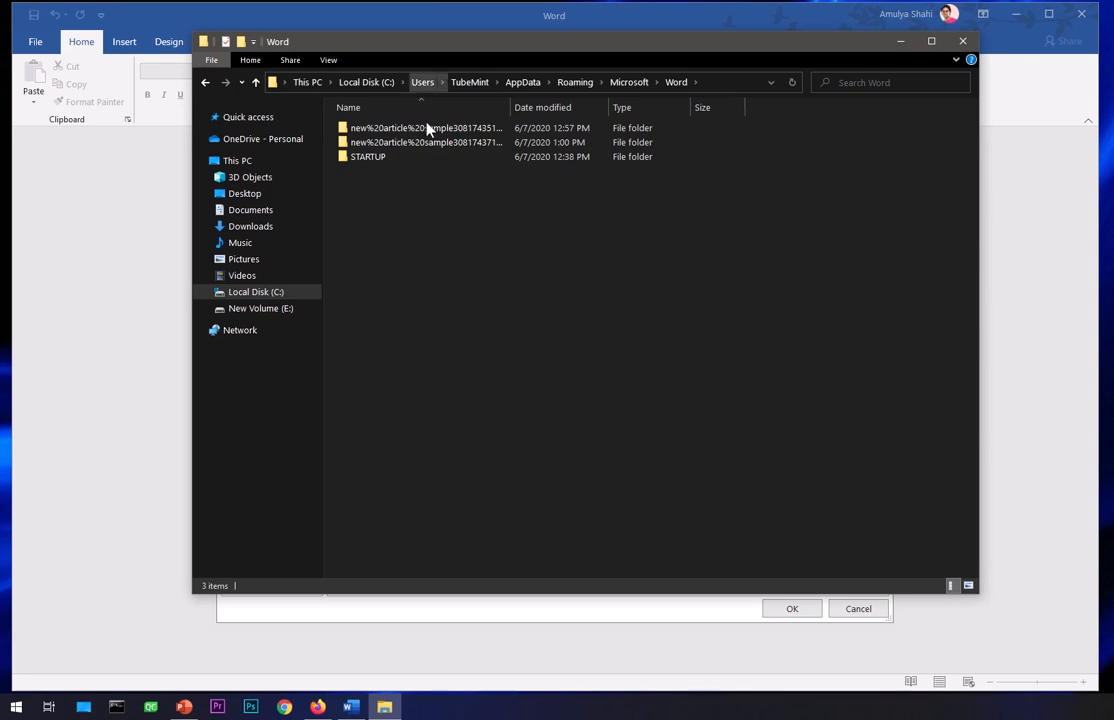
left_click(442, 145)
double_click(442, 145)
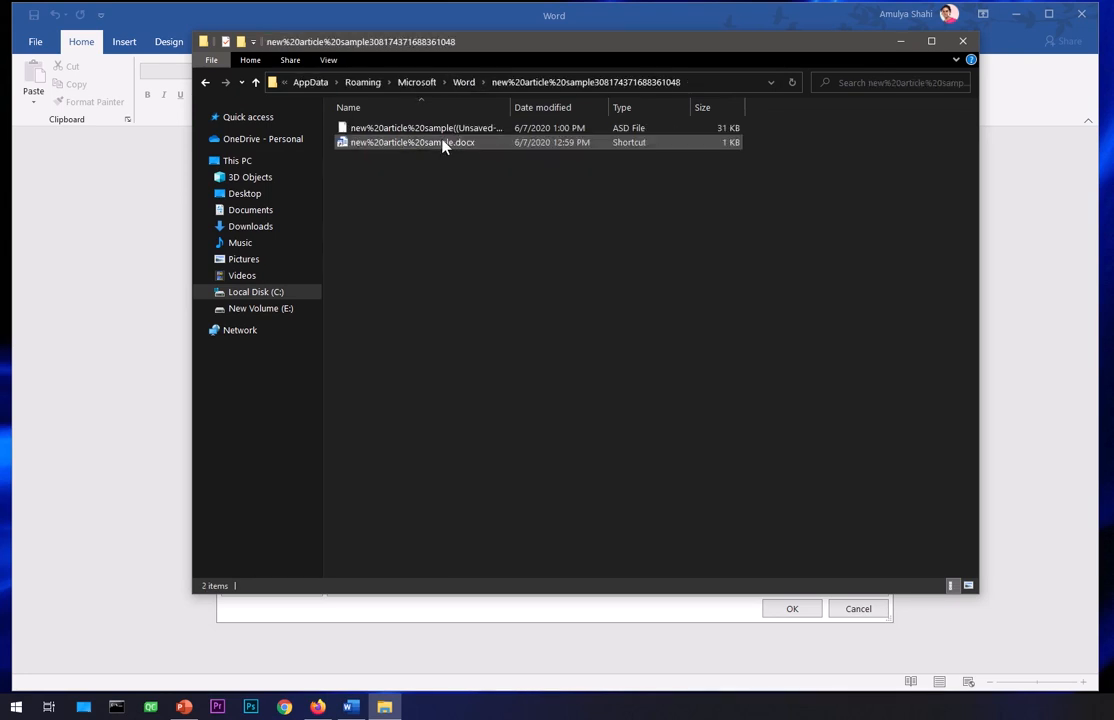
left_click(205, 82)
left_click(492, 253)
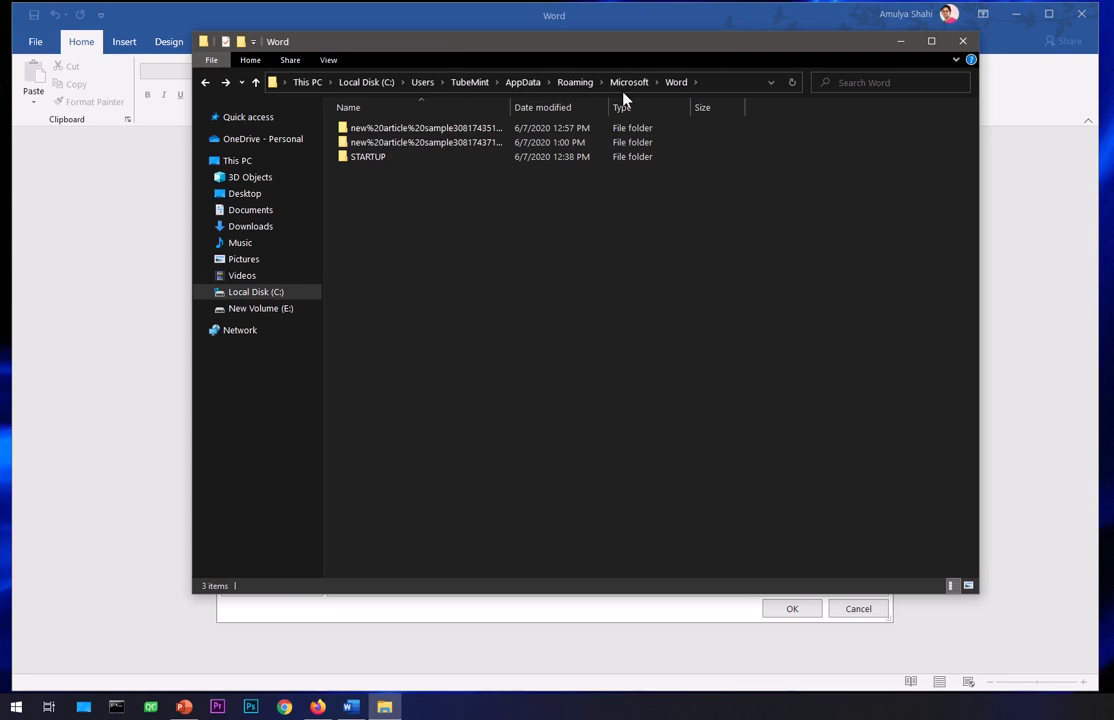
left_click(474, 146)
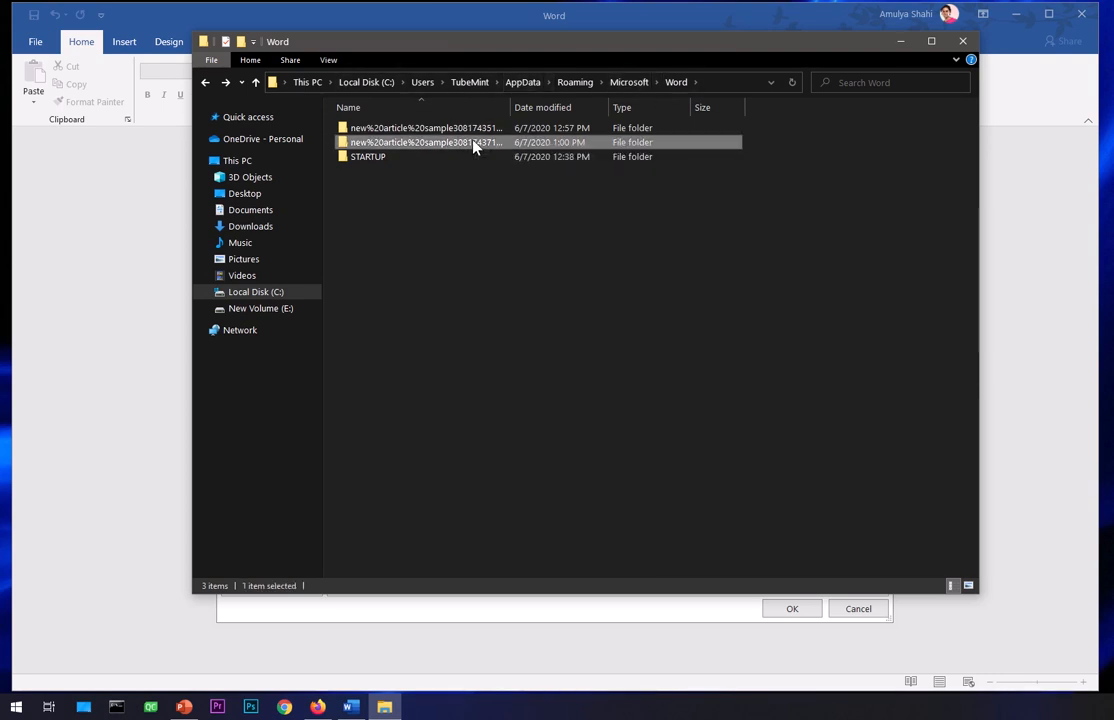
double_click(474, 146)
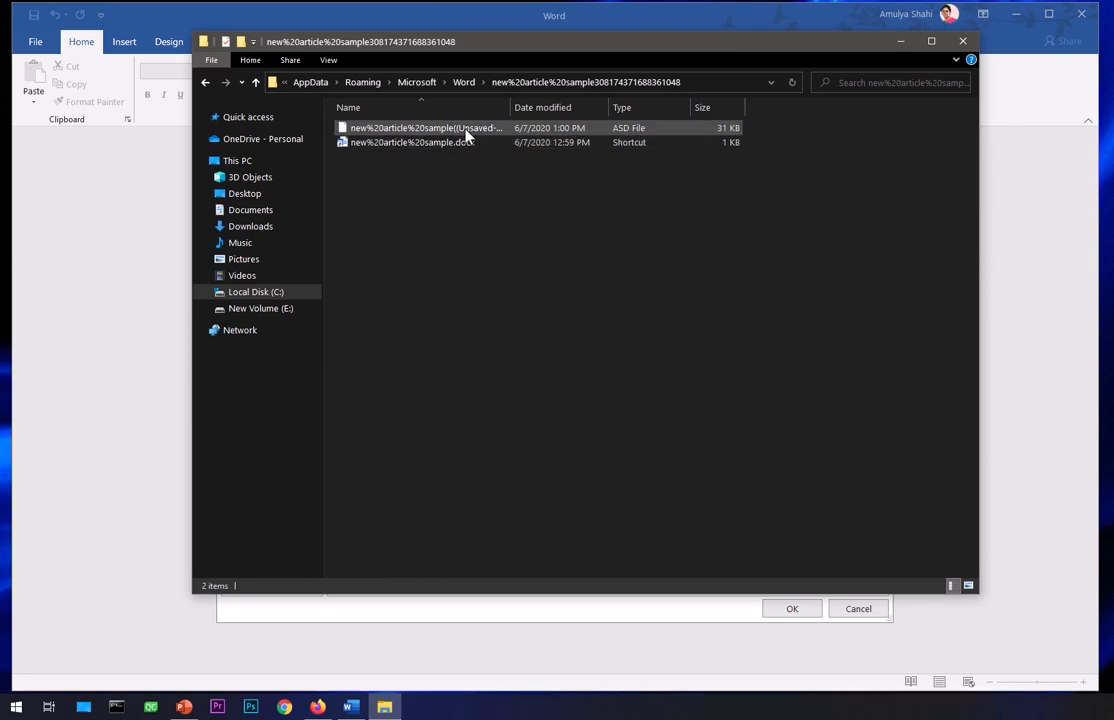
Step: Try to open the unsaved ASD recovery file with Word, always using Word for .asd files
right_click(397, 128)
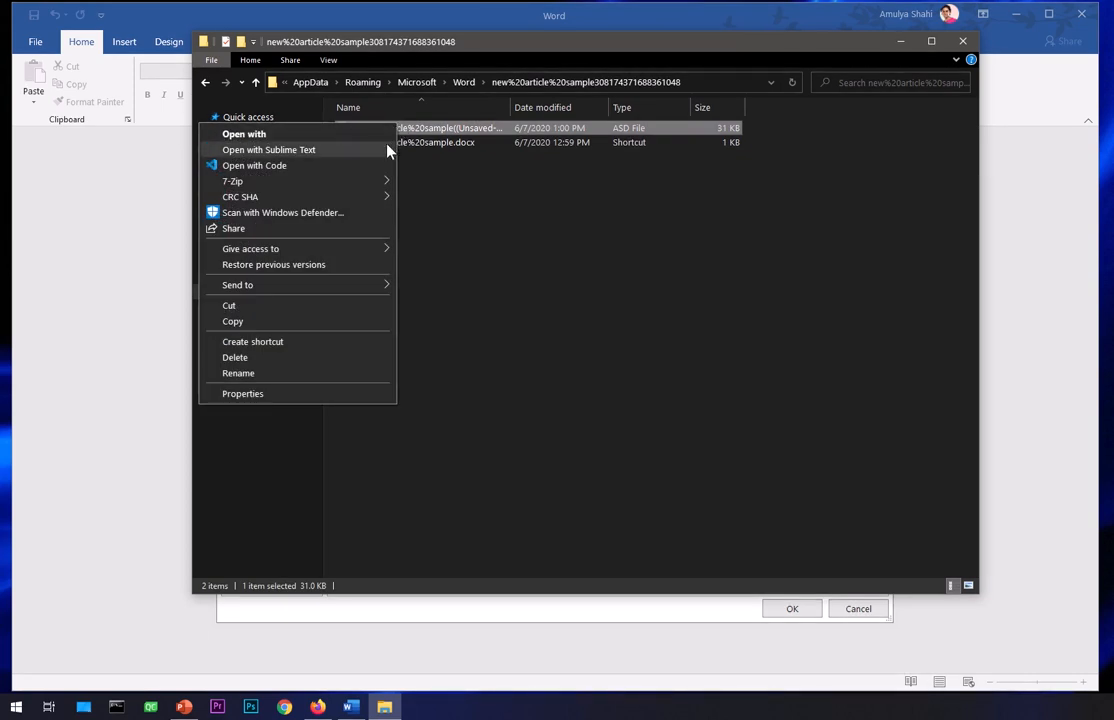
left_click(286, 137)
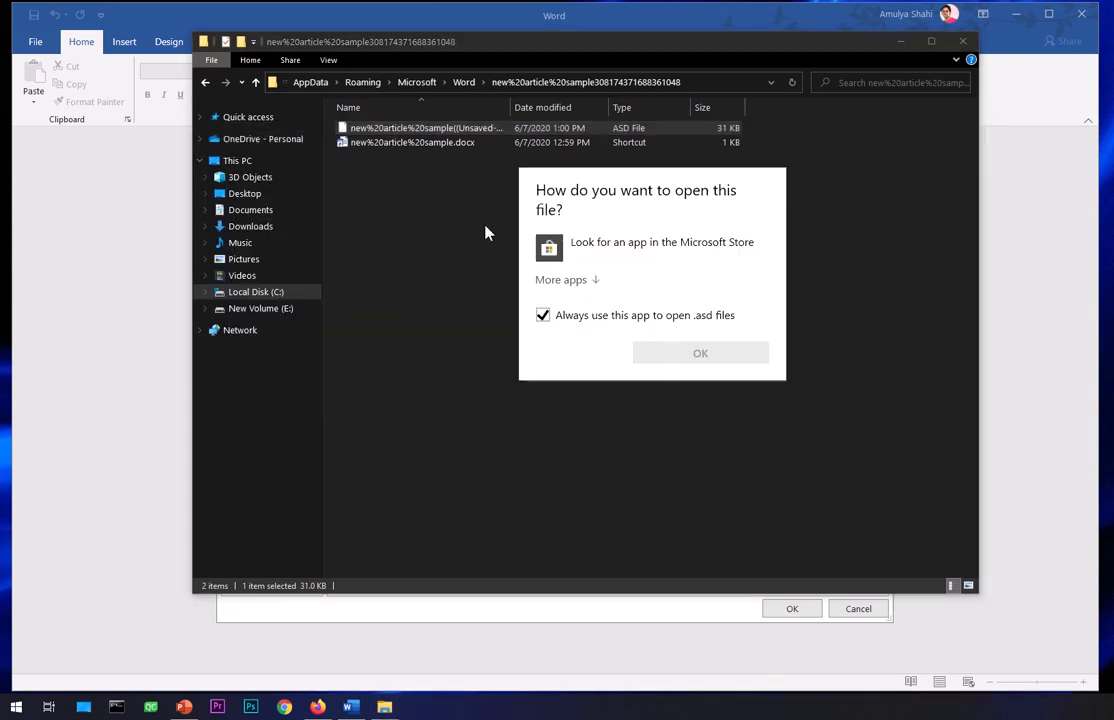
left_click(566, 281)
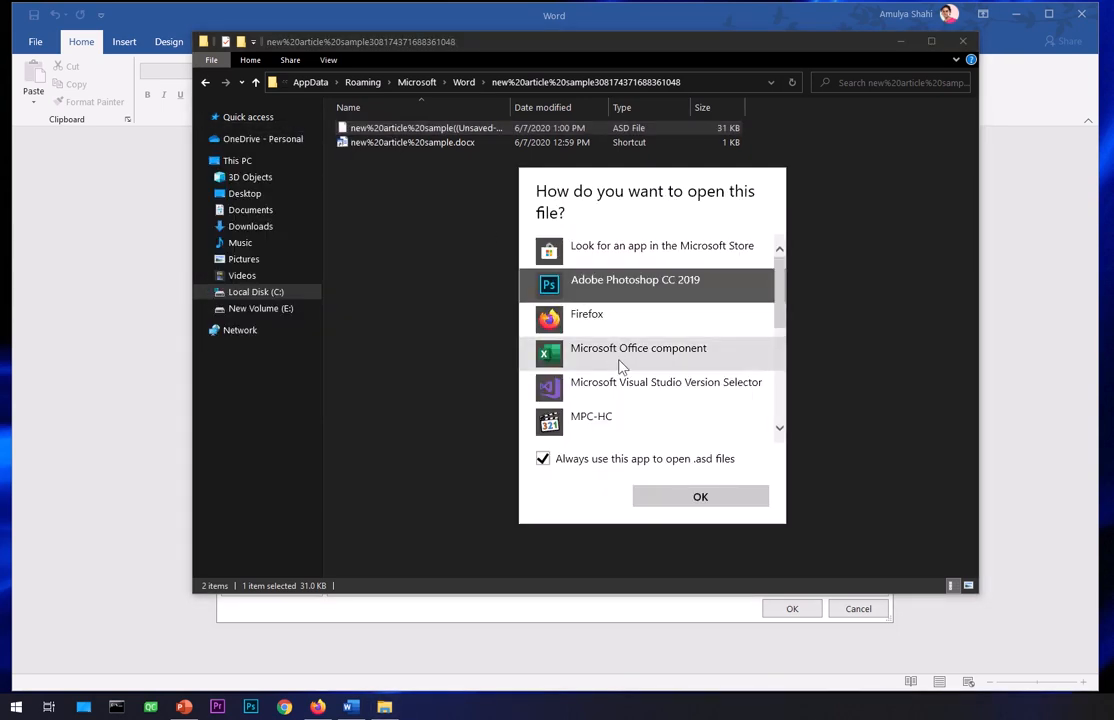
left_click_drag(778, 316, 780, 402)
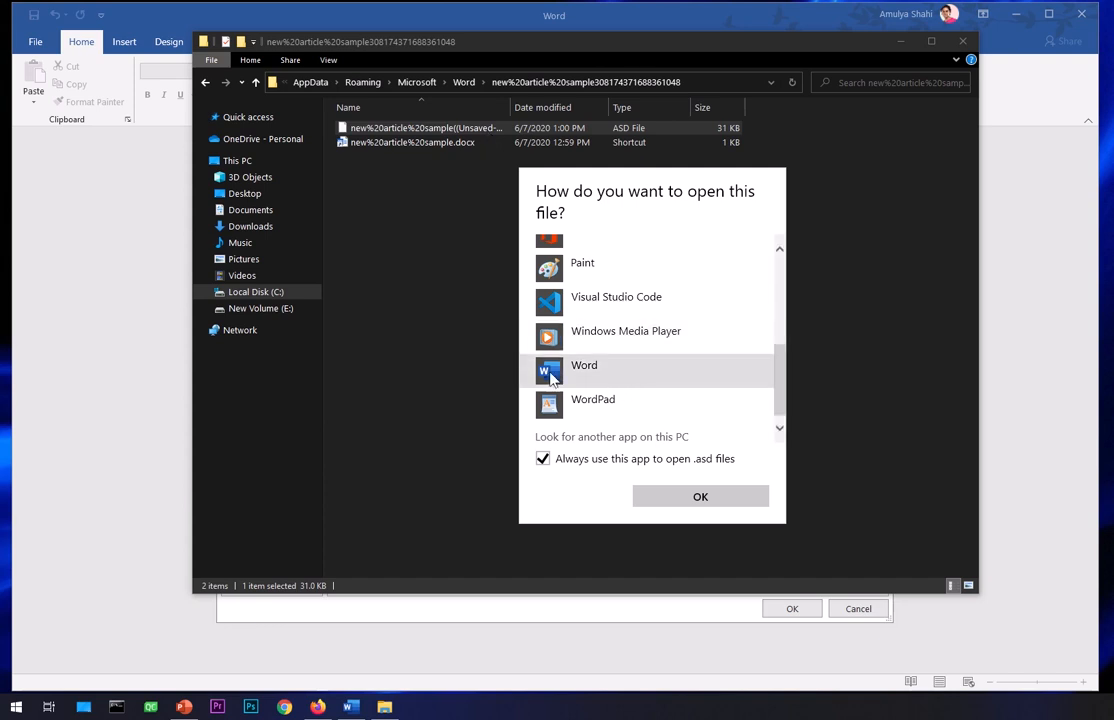
left_click(602, 373)
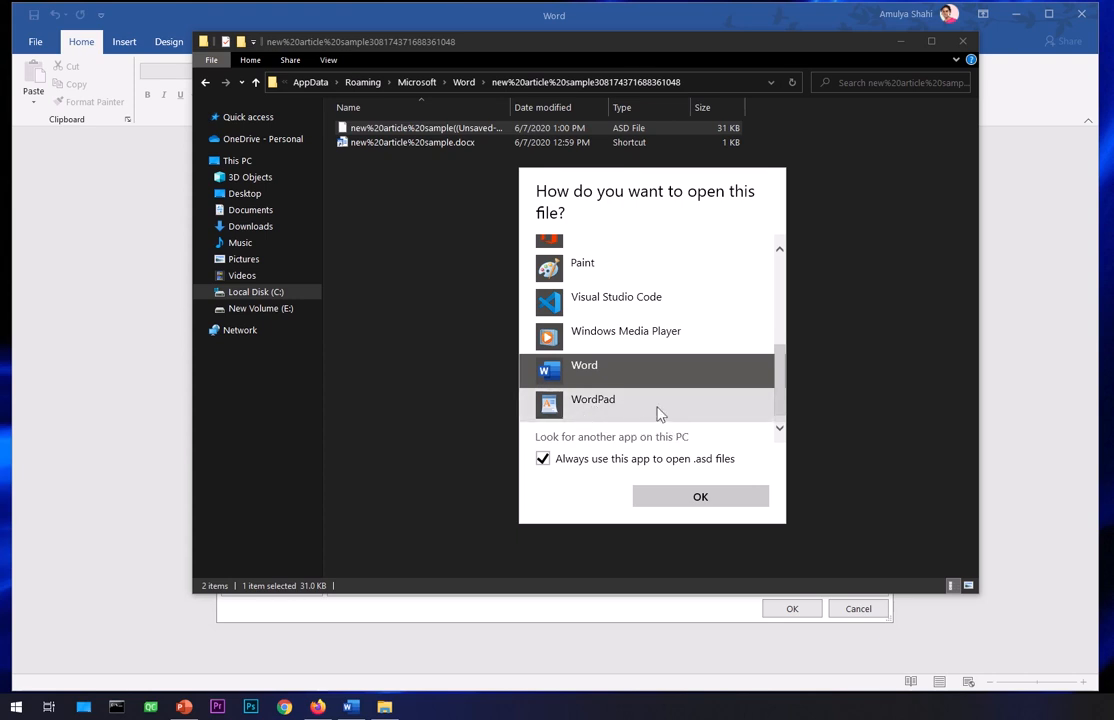
left_click(701, 498)
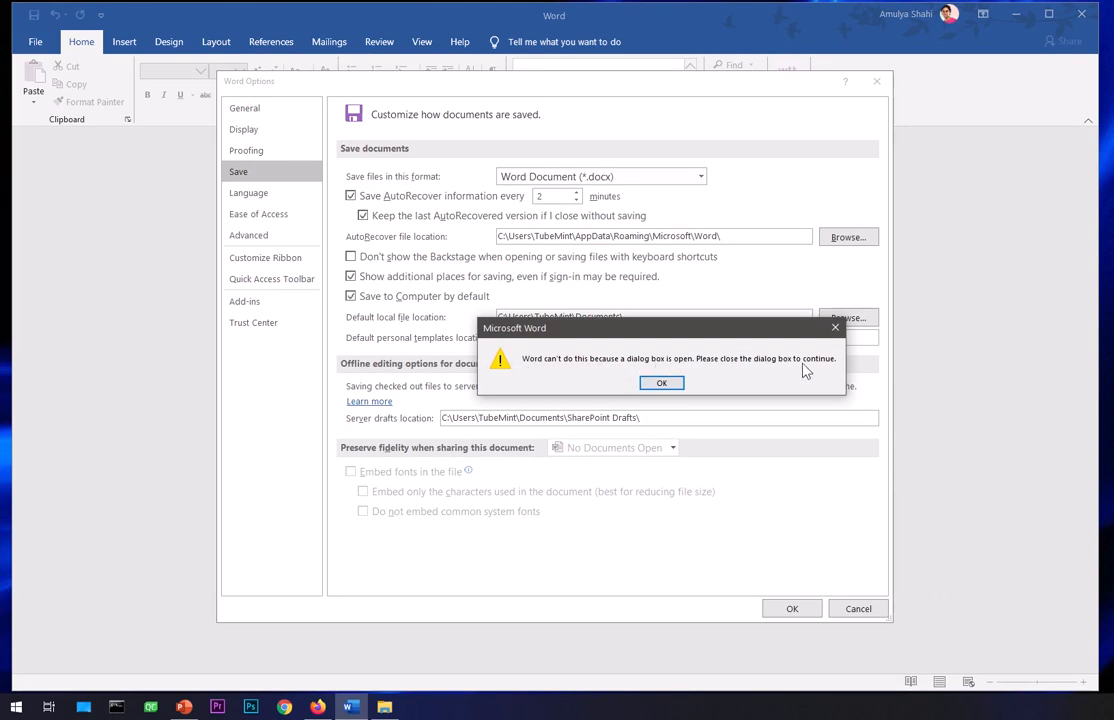
Step: Accept and close the Word Options dialog, and return to the recovery folder in File Explorer
left_click(660, 384)
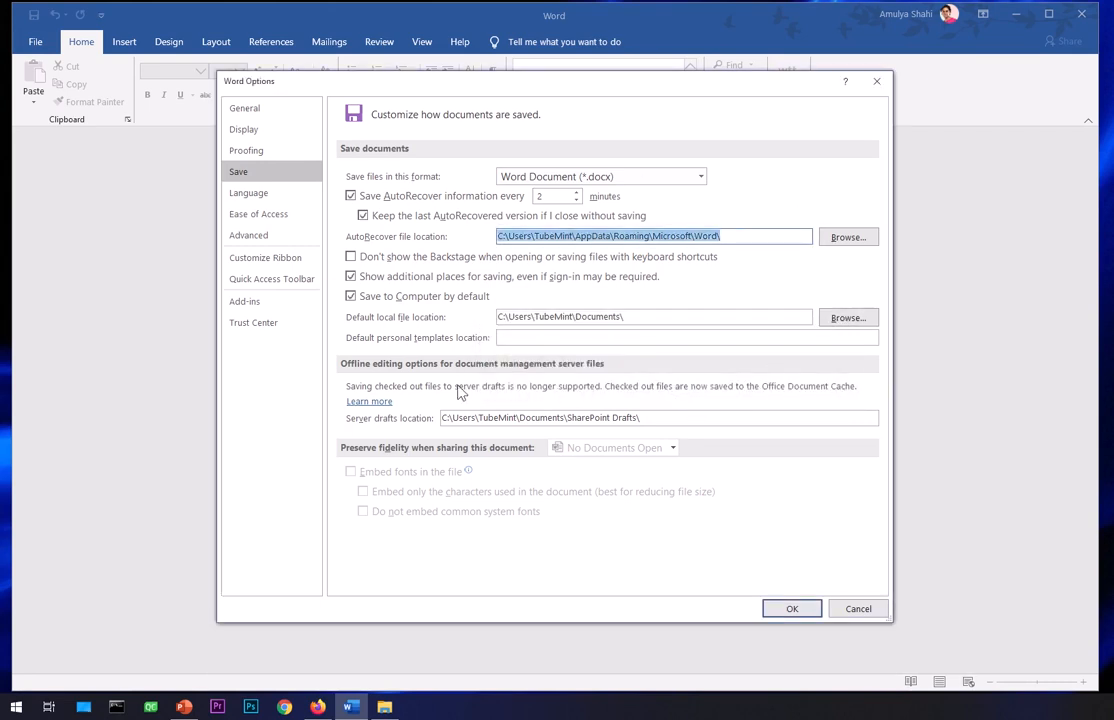
left_click(791, 612)
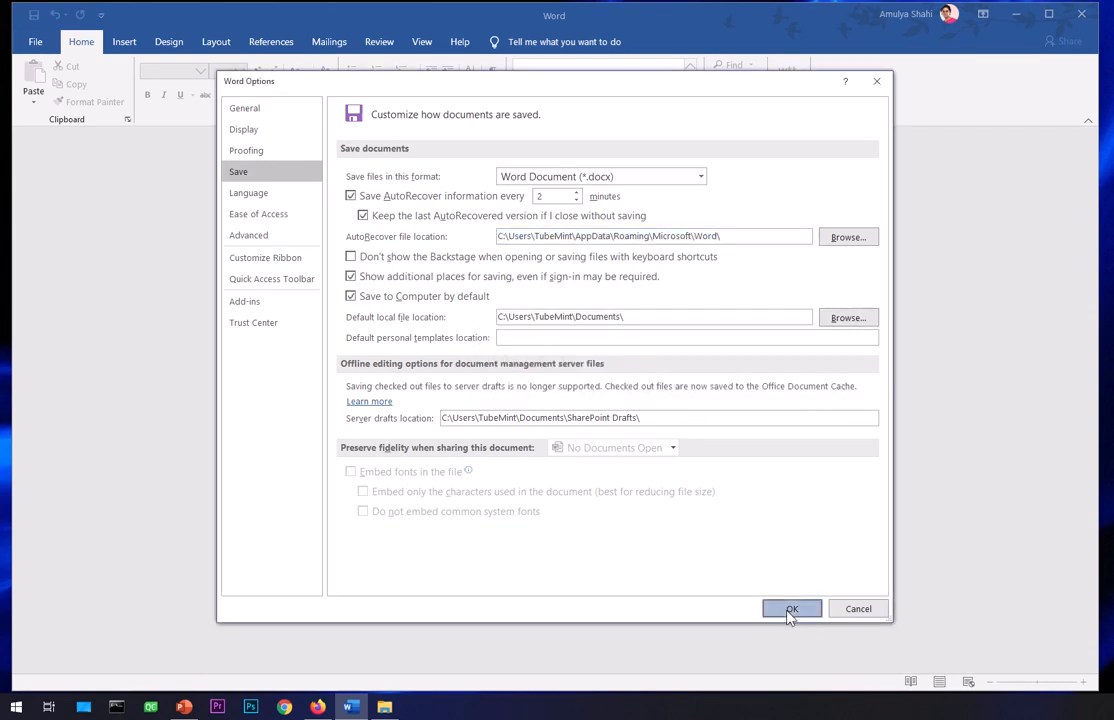
left_click(384, 707)
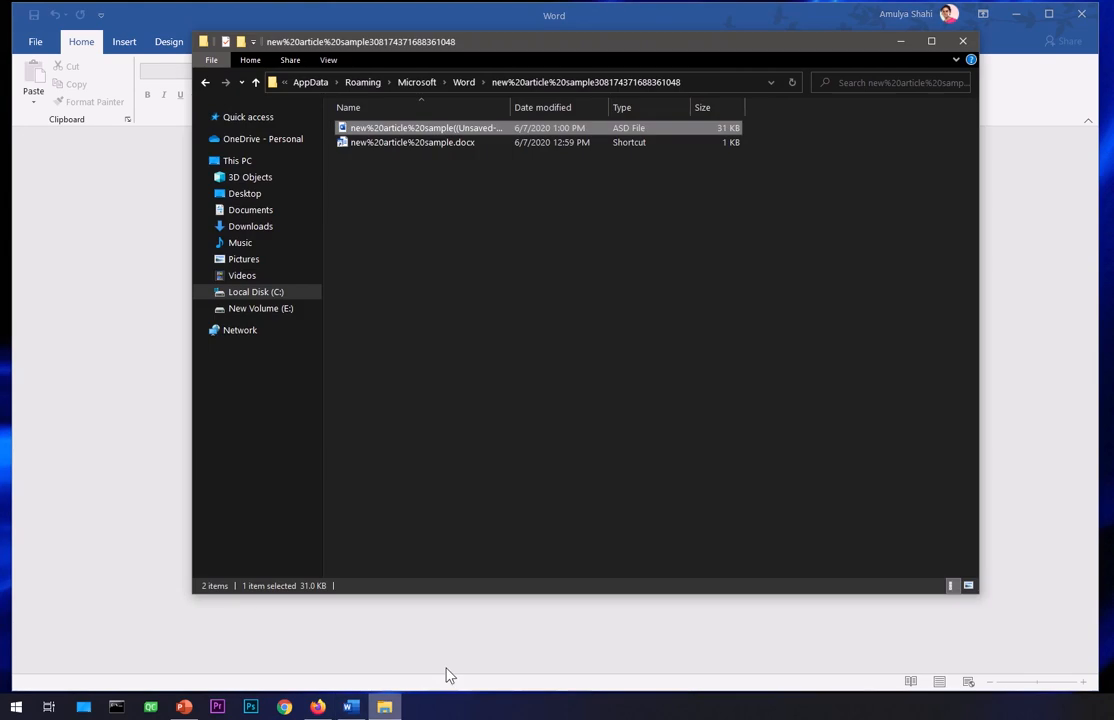
Step: Open the unsaved ASD recovery file with Word, keeping Word as the app always used for .asd files
right_click(482, 131)
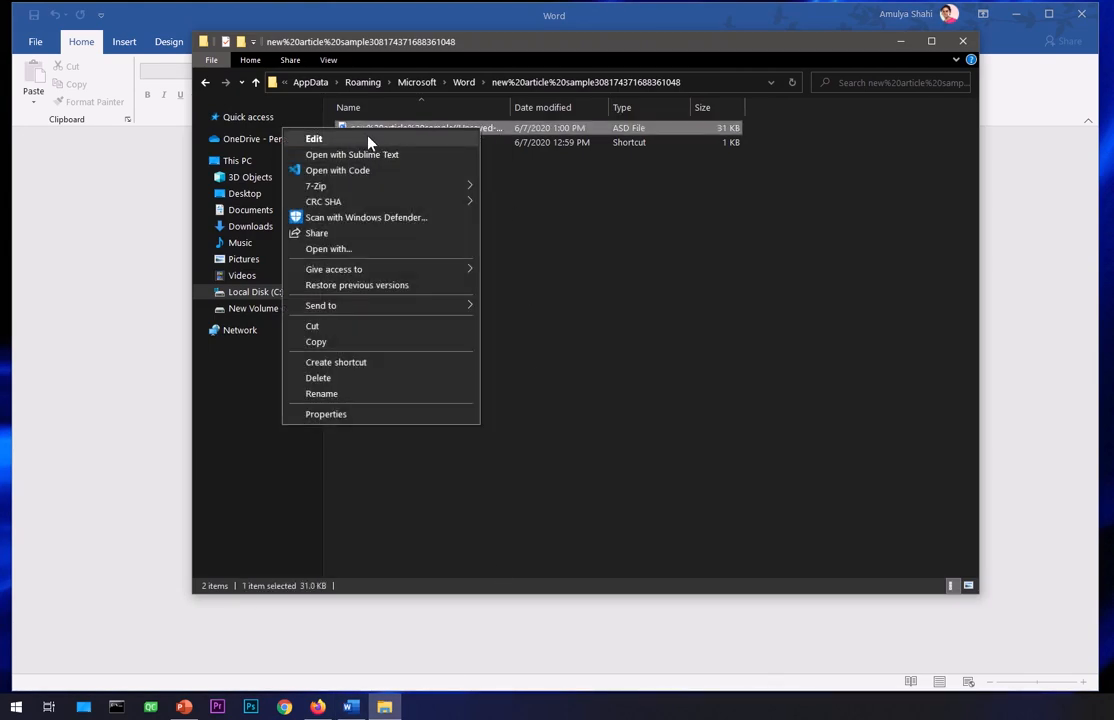
left_click(360, 250)
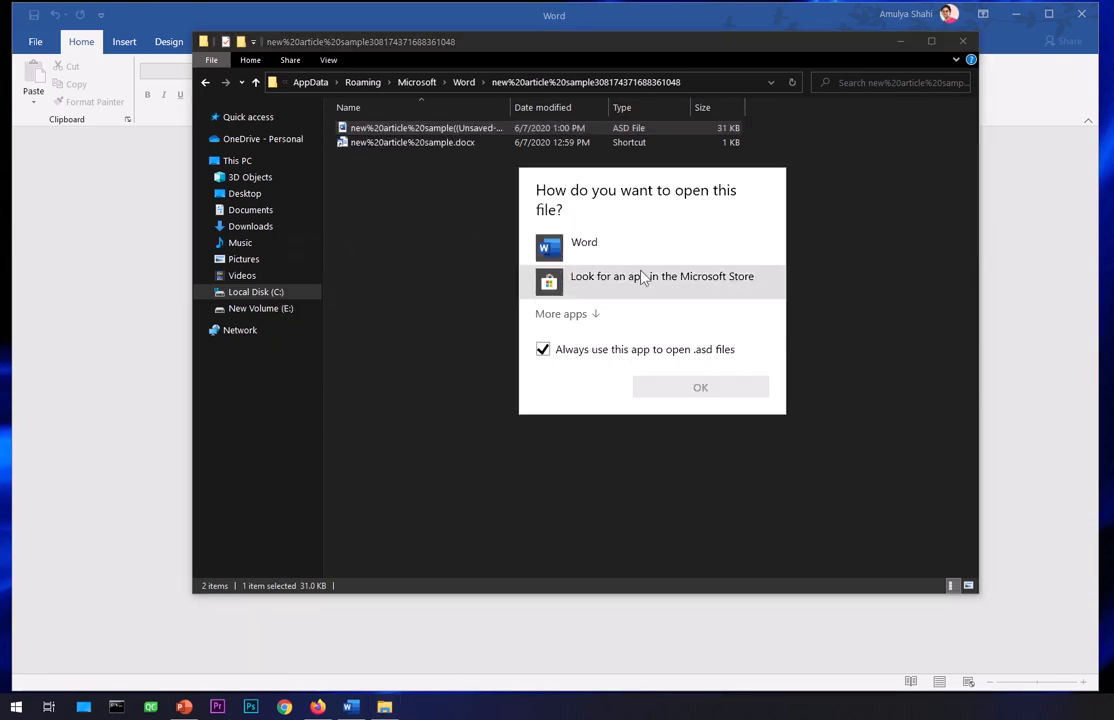
left_click(578, 317)
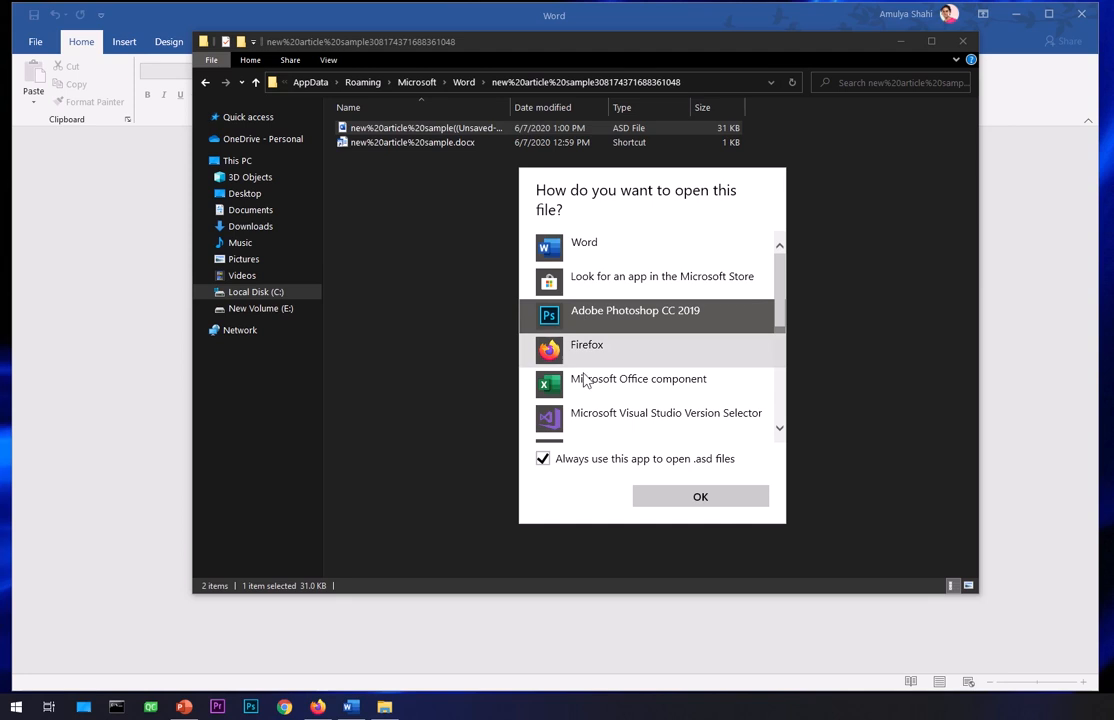
scroll(752, 341, "down", 1)
scroll(752, 341, "down", 1)
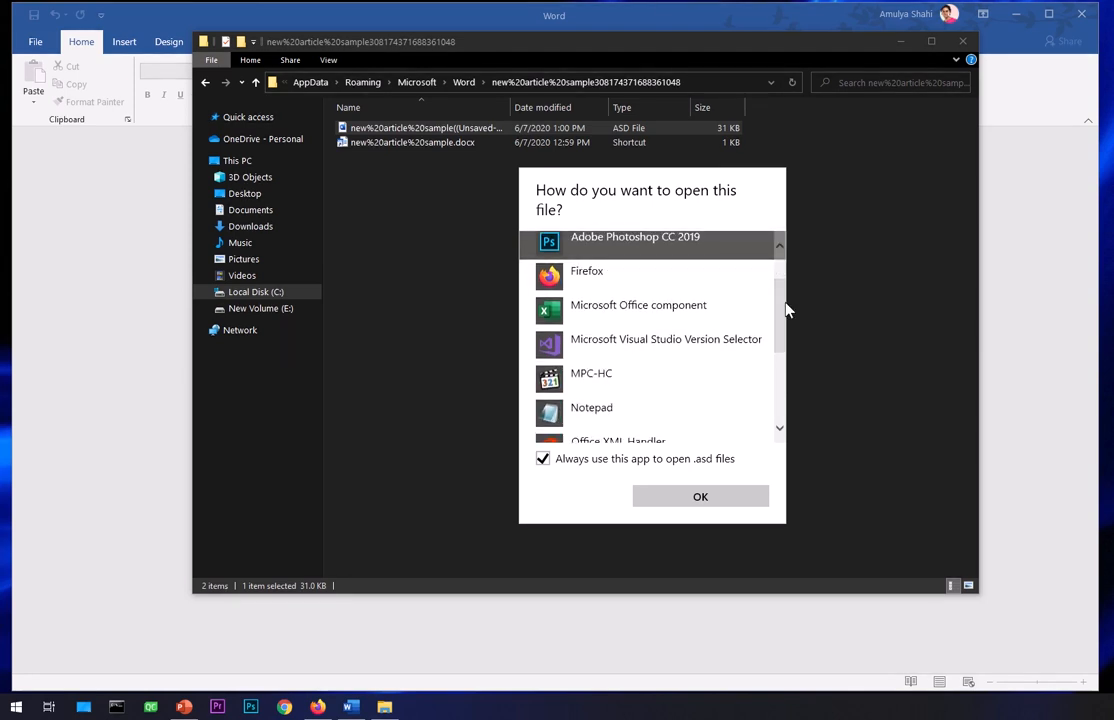
left_click_drag(783, 308, 778, 260)
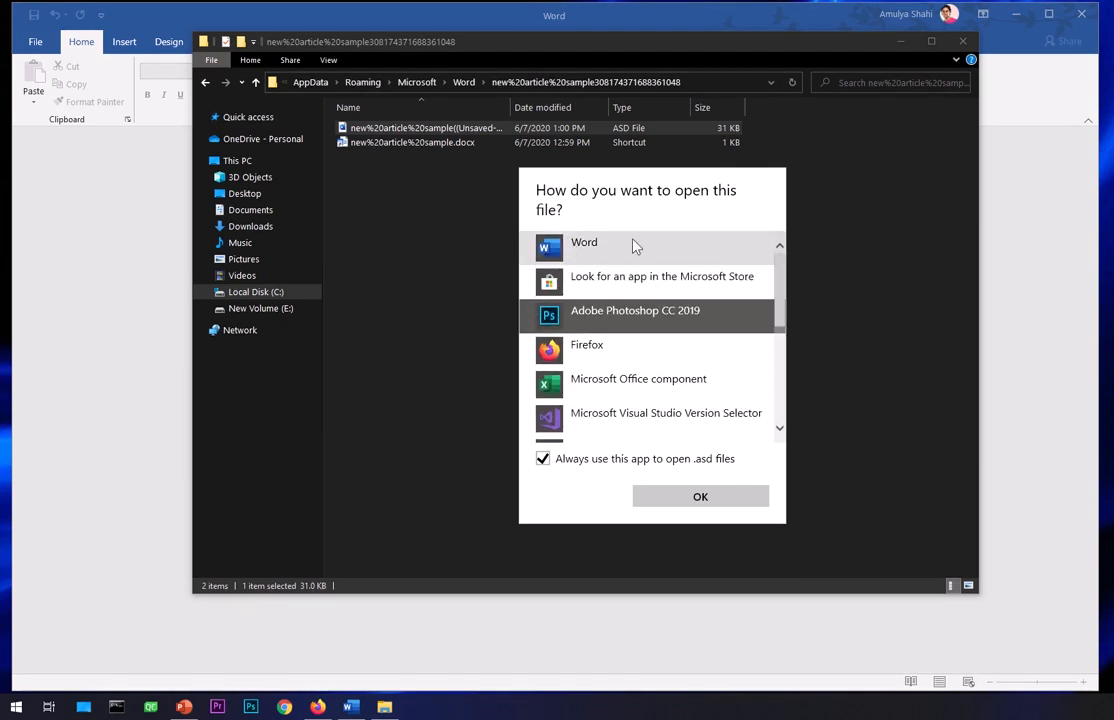
left_click(591, 251)
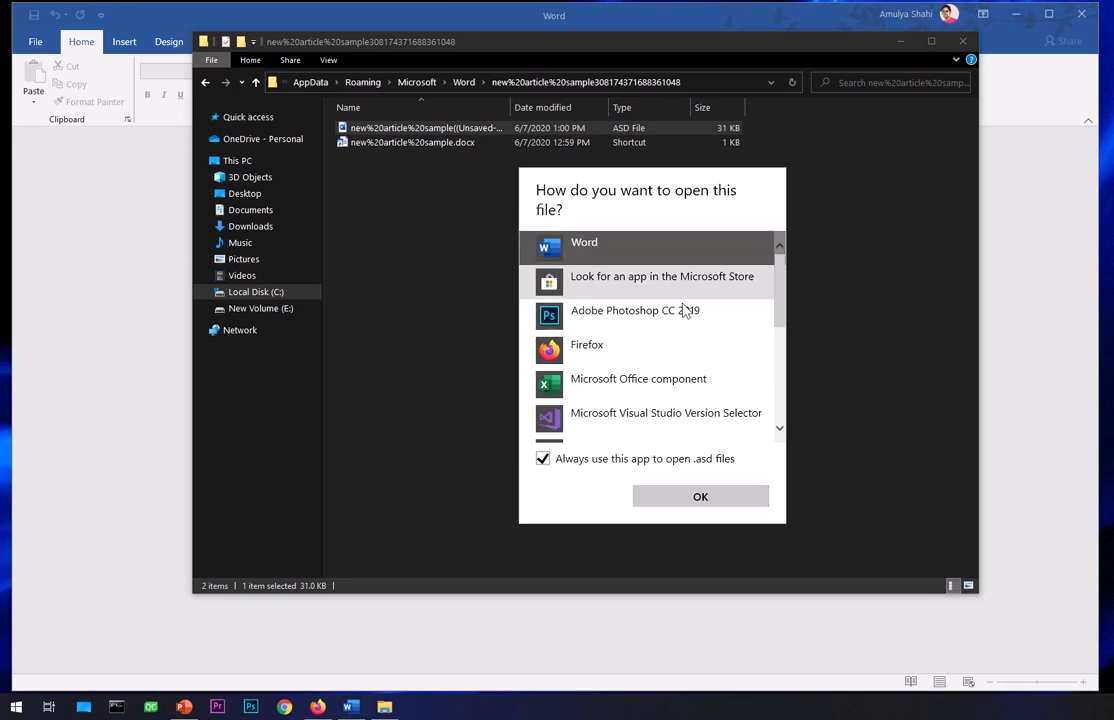
left_click(697, 500)
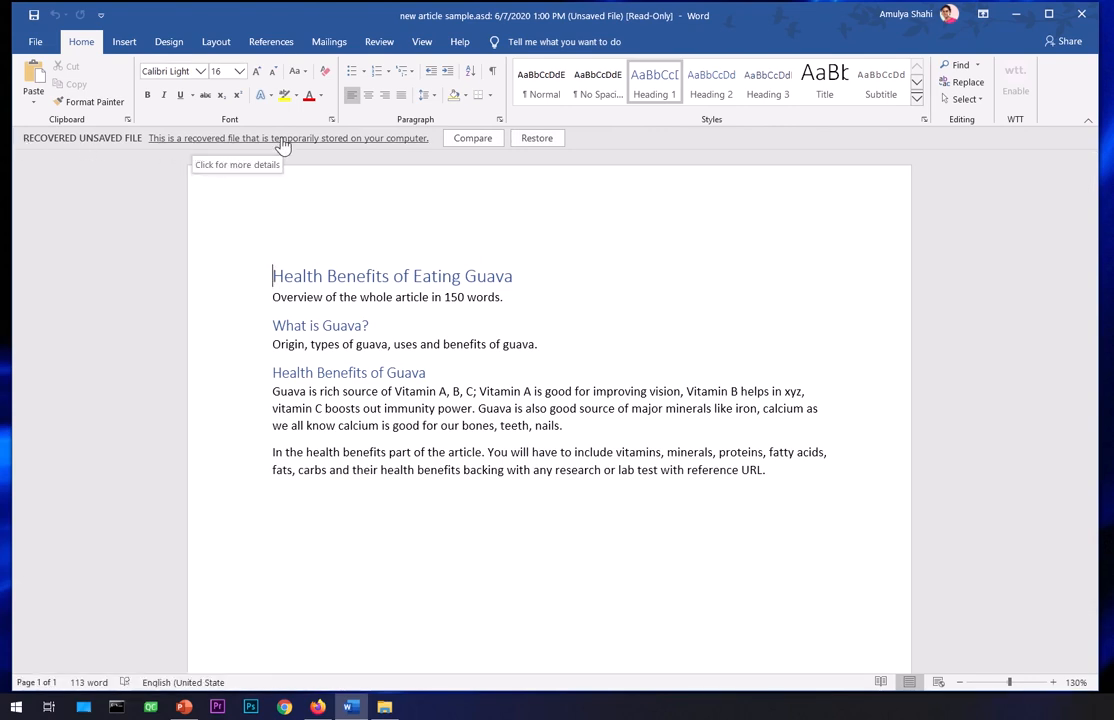
Step: Restore the recovered version over the last saved one, and save it to Desktop as new article sample.docx, replacing the existing file
left_click(533, 145)
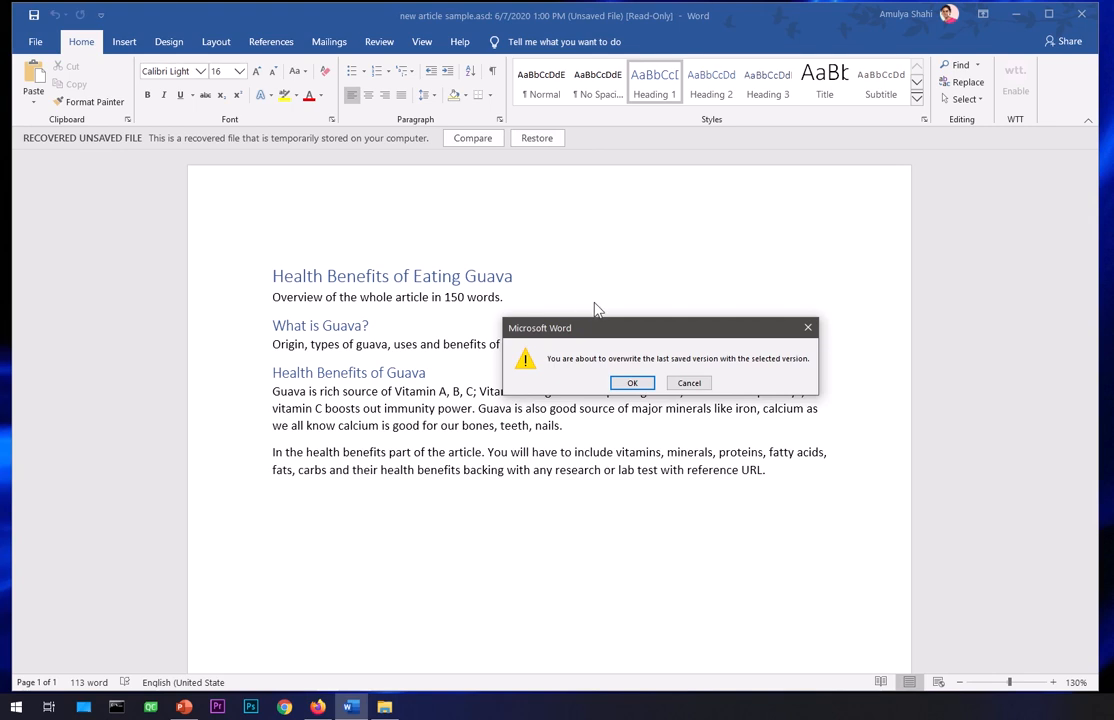
left_click(630, 385)
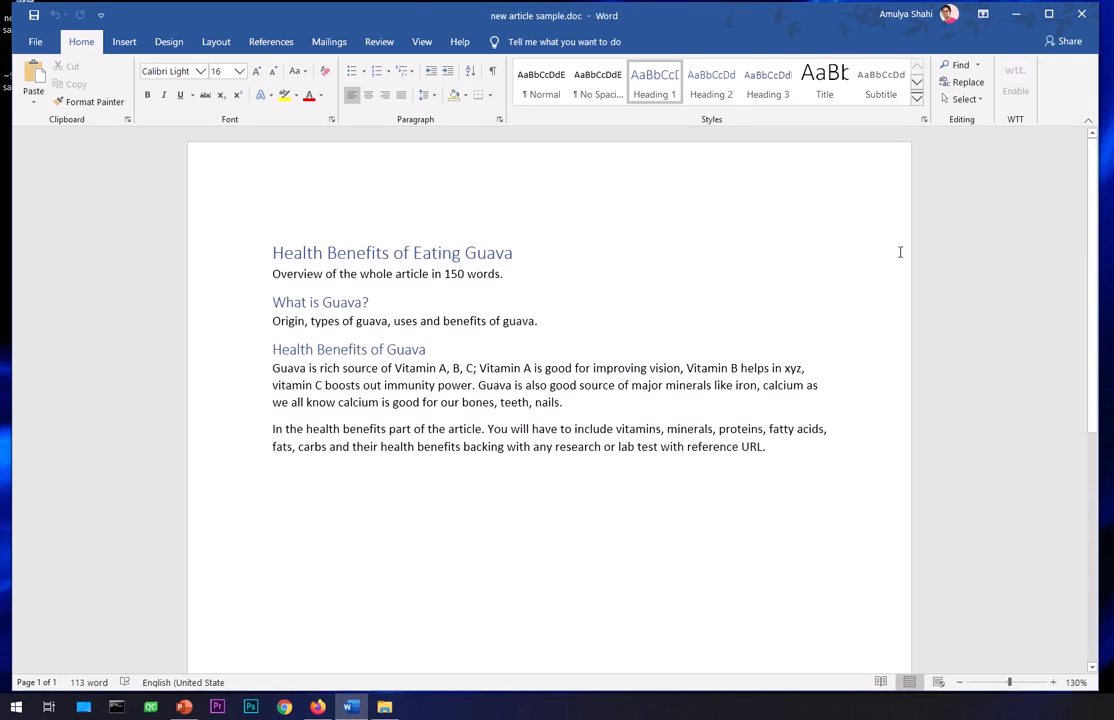
left_click(35, 42)
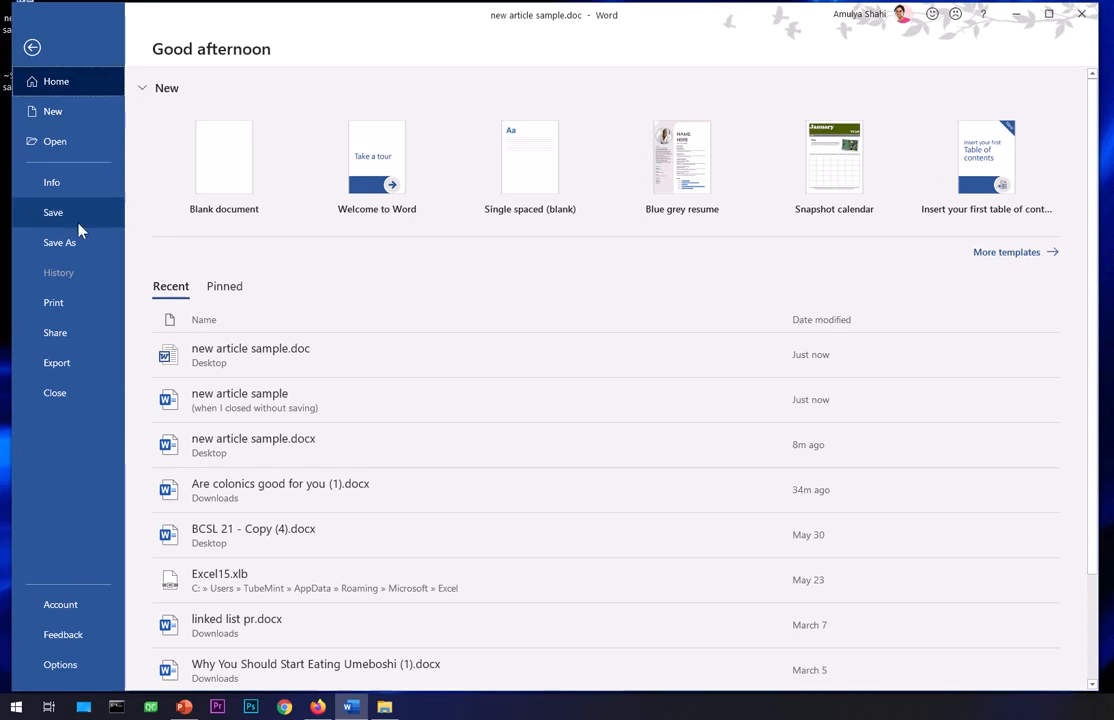
left_click(80, 245)
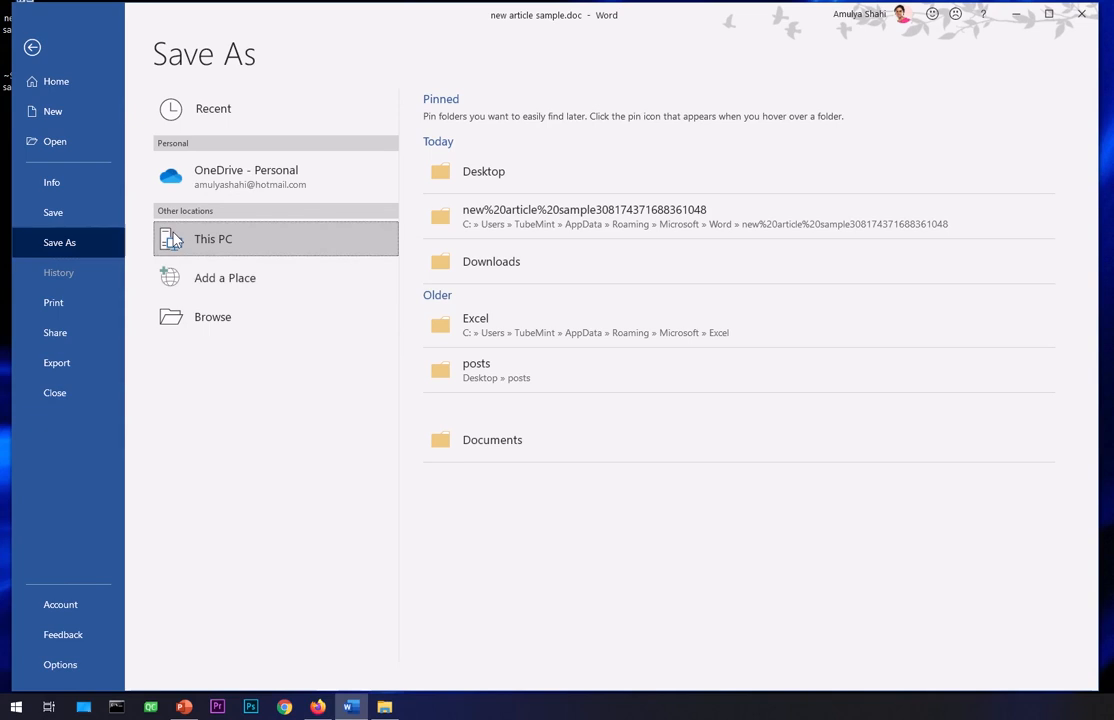
left_click(505, 185)
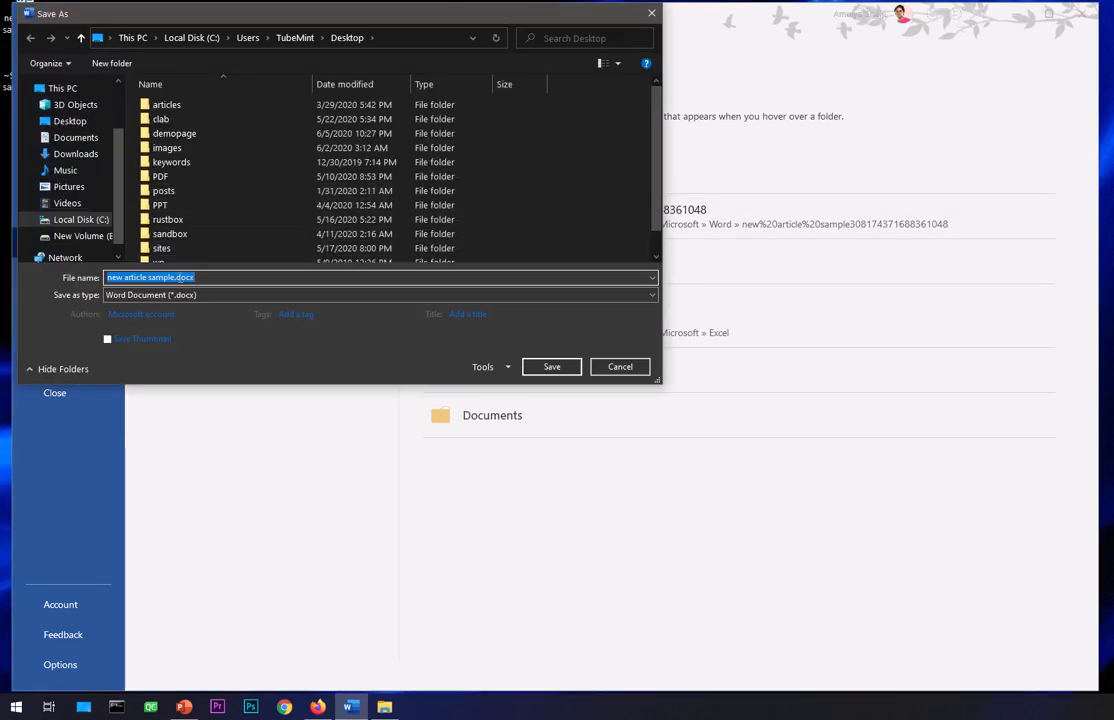
left_click(553, 367)
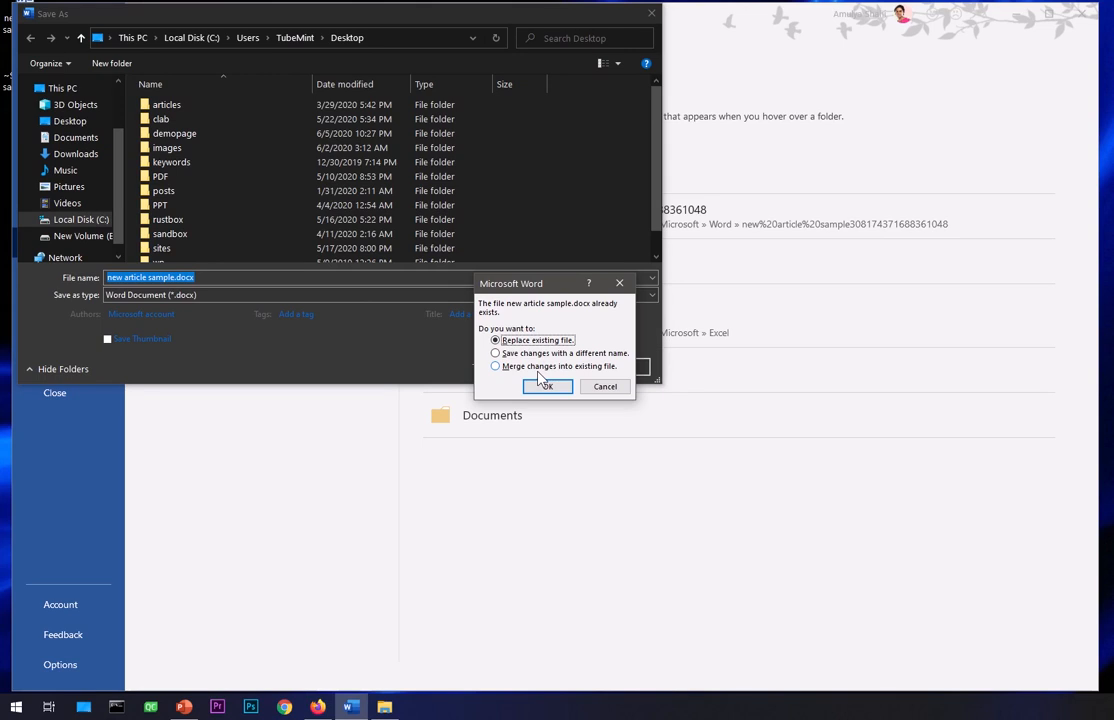
left_click(546, 387)
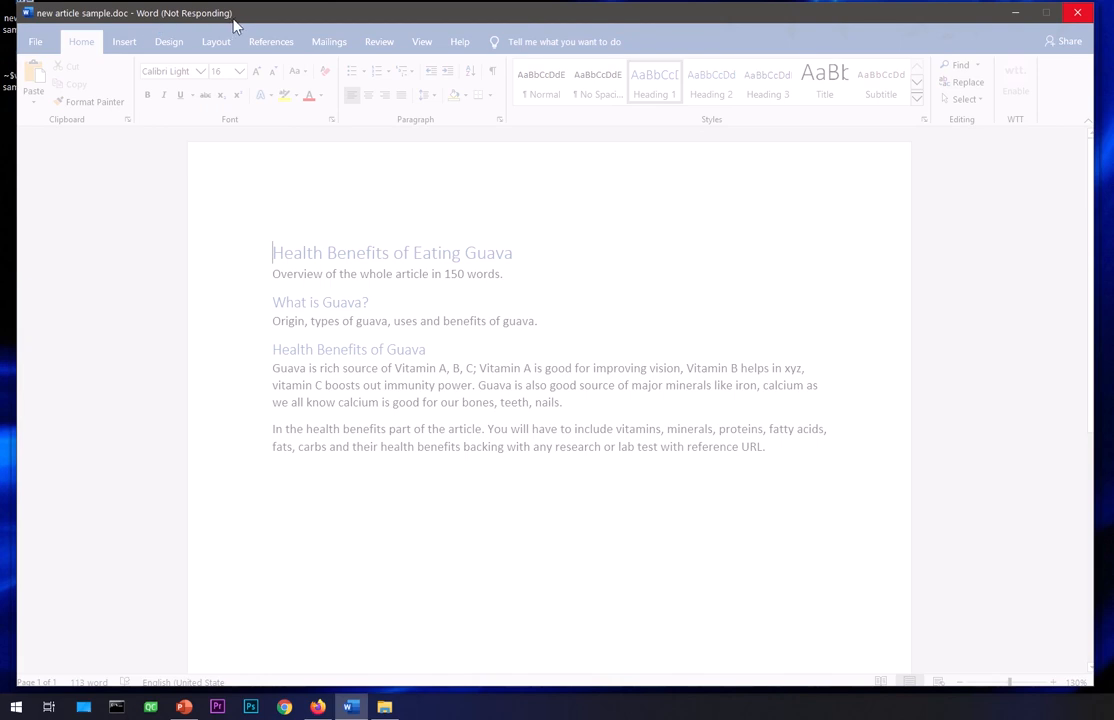
Step: Minimize Word and close the recovery folder to reveal the desktop, and move the new article sample.docx icon to the desktop's upper middle
left_click(1015, 14)
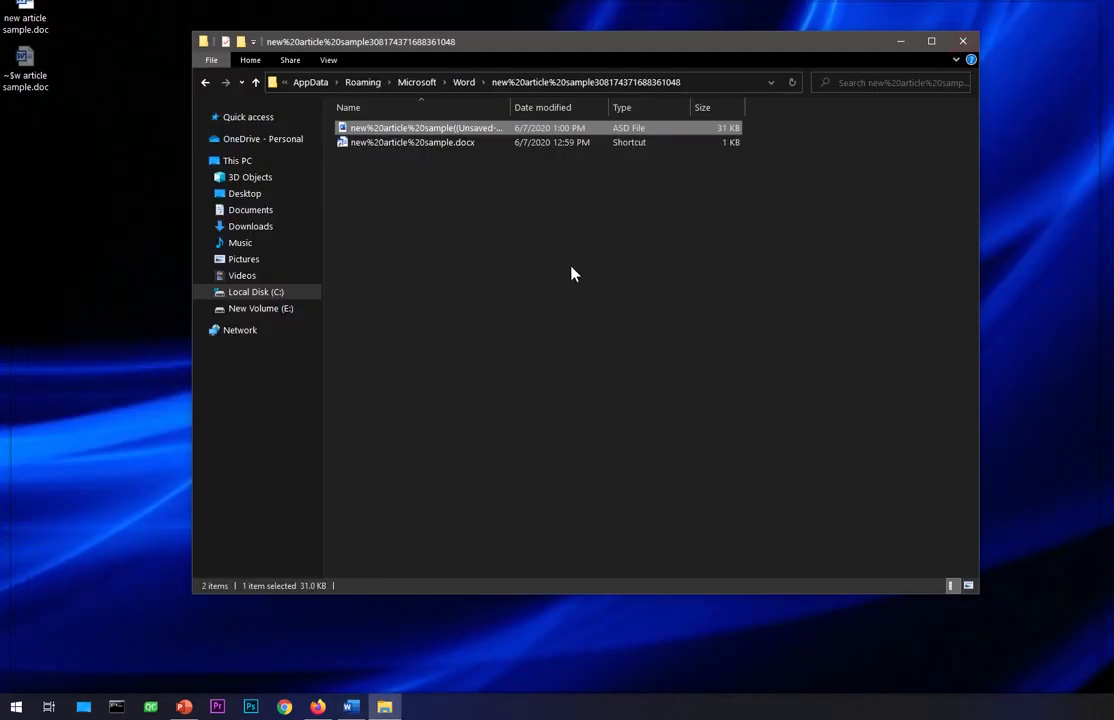
left_click(585, 240)
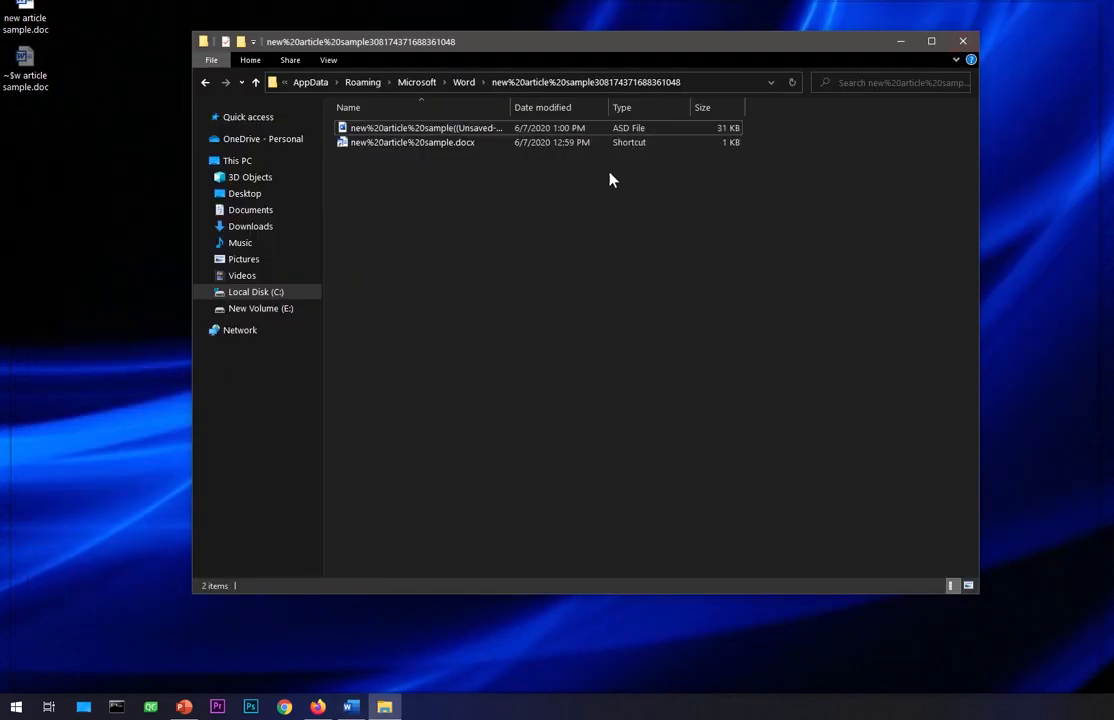
left_click(729, 84)
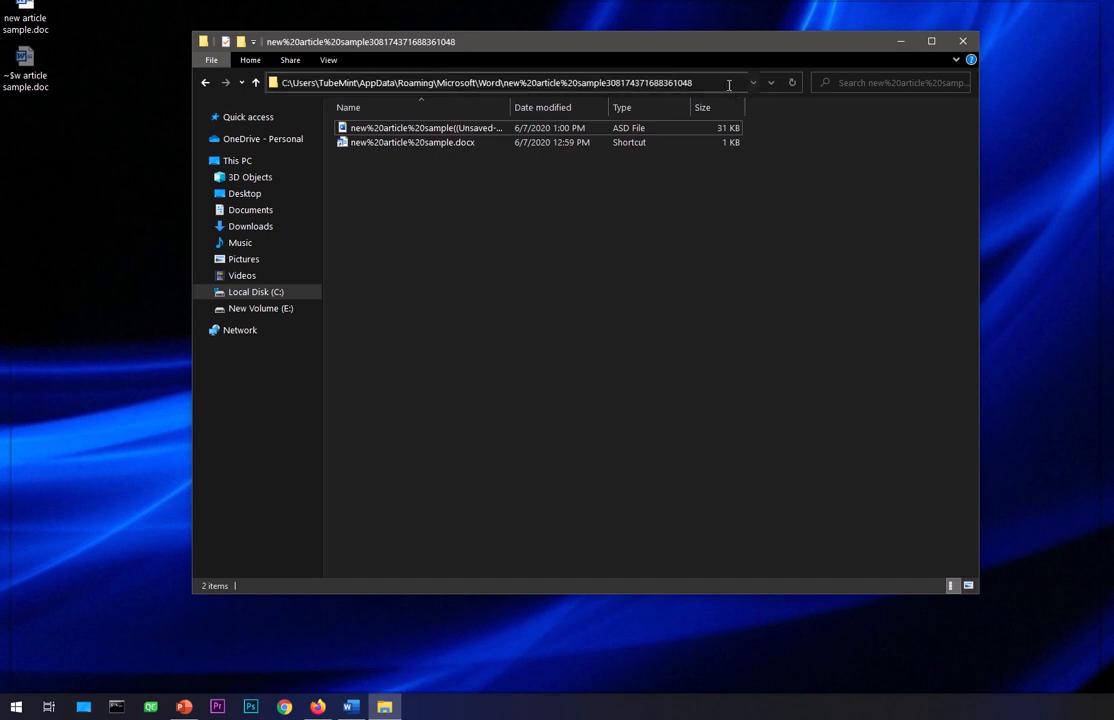
left_click(963, 42)
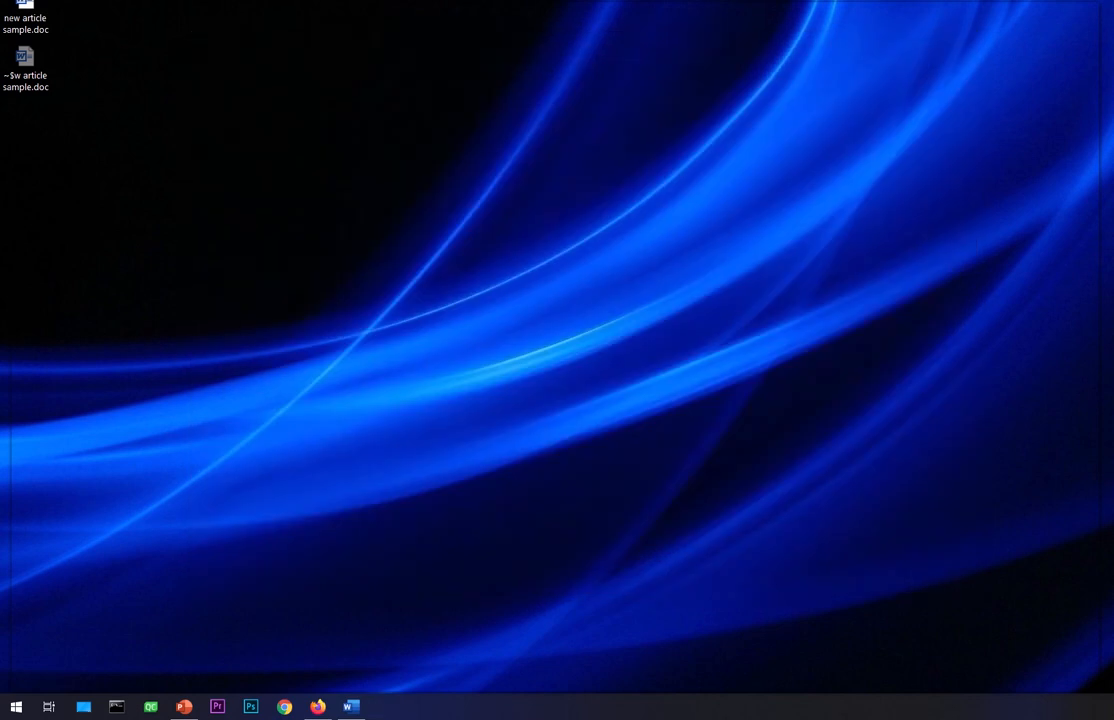
left_click_drag(1108, 125, 594, 186)
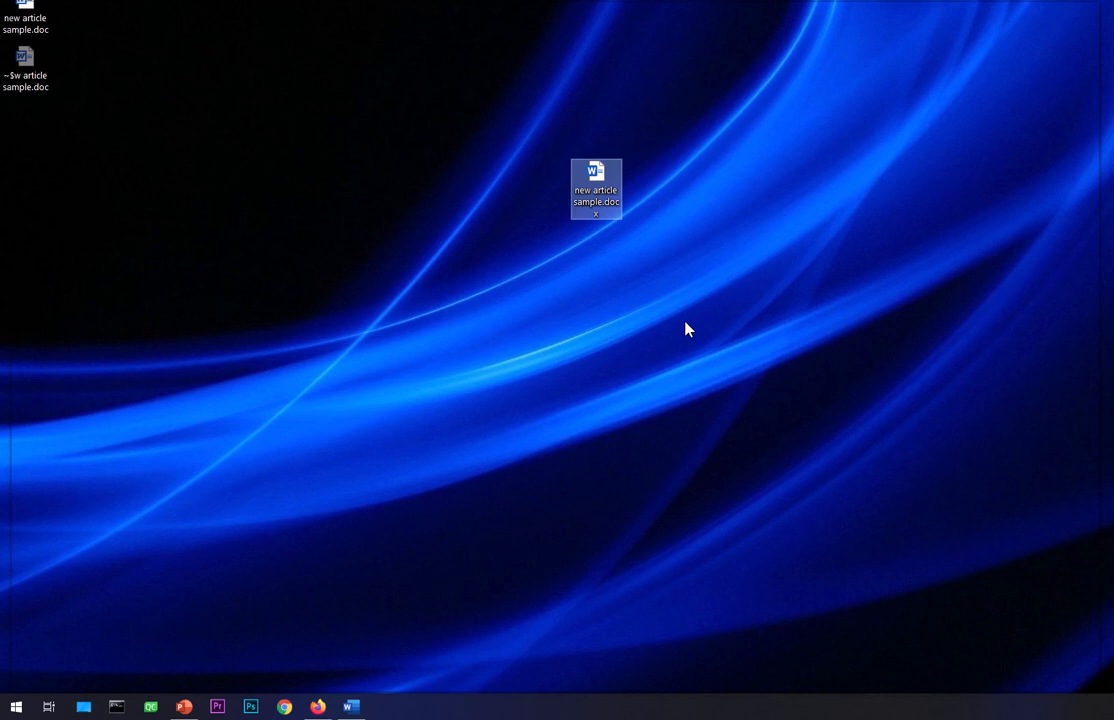
left_click(686, 329)
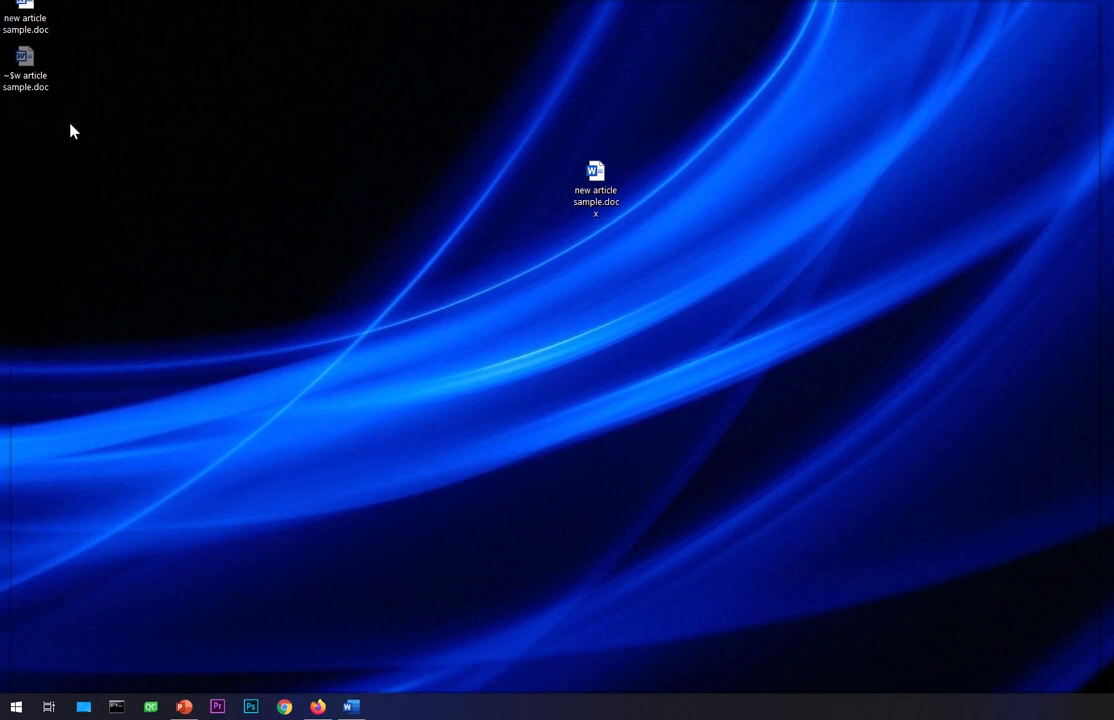